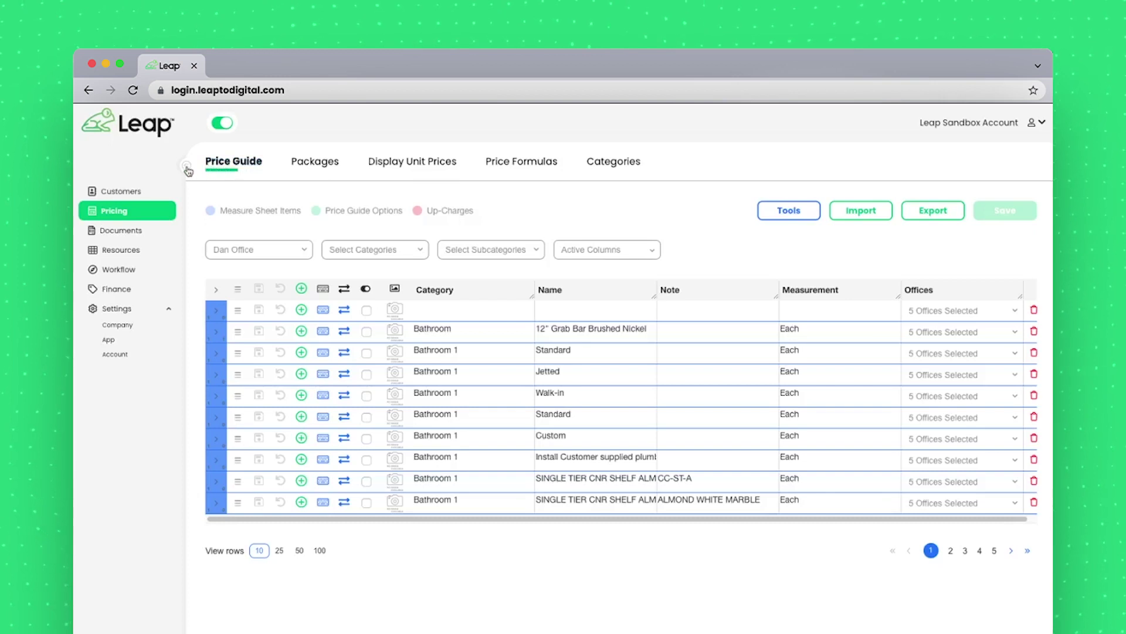
{"action": "left_click", "coordinate": [186, 169]}
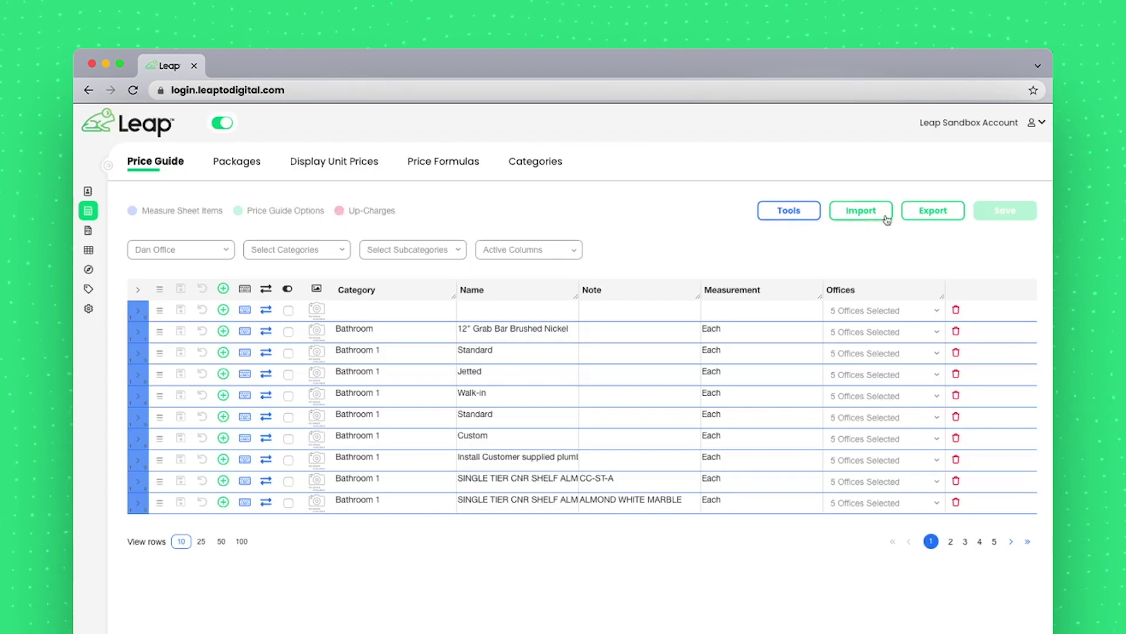
{"action": "left_click", "coordinate": [796, 214]}
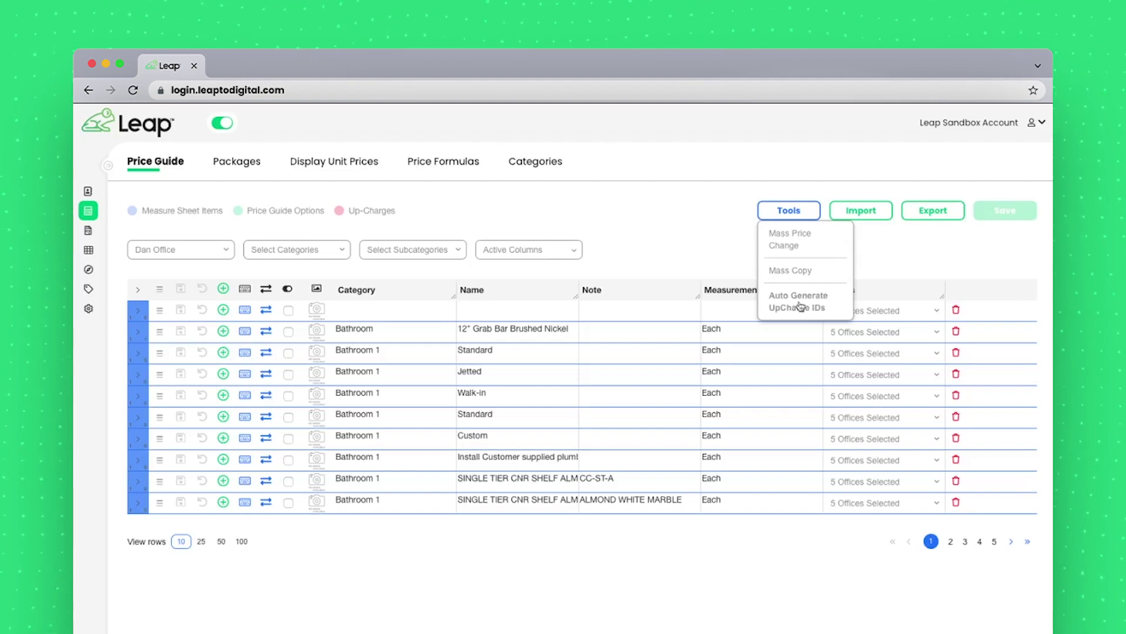
{"action": "left_click", "coordinate": [895, 259]}
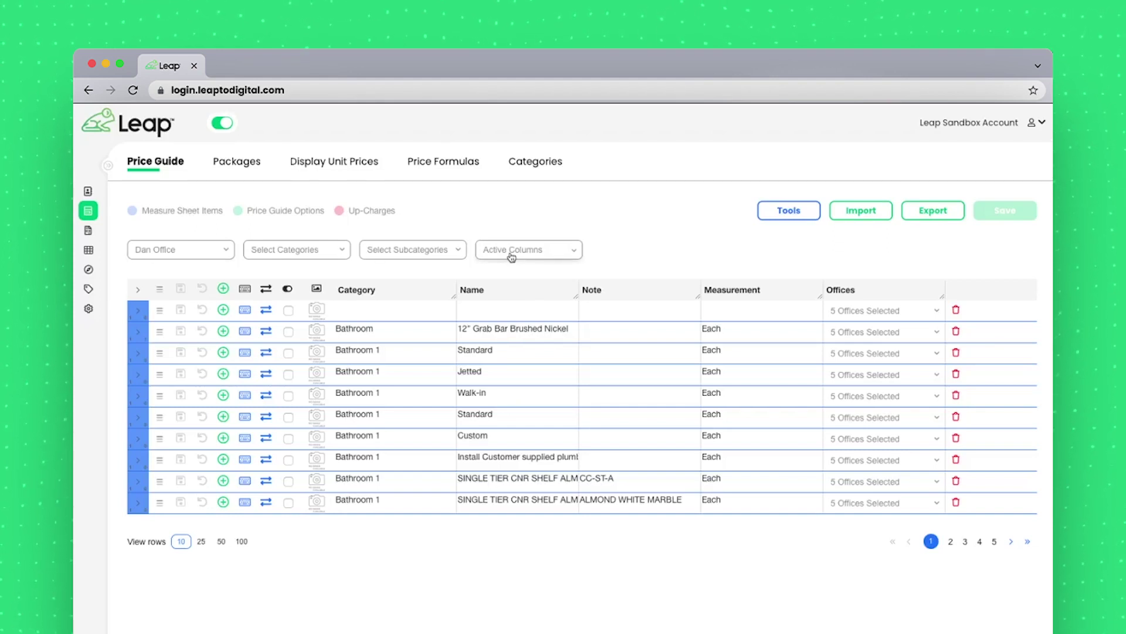
Keep the current office and filter the Price Guide to the Roofing category.
{"action": "left_click", "coordinate": [187, 251]}
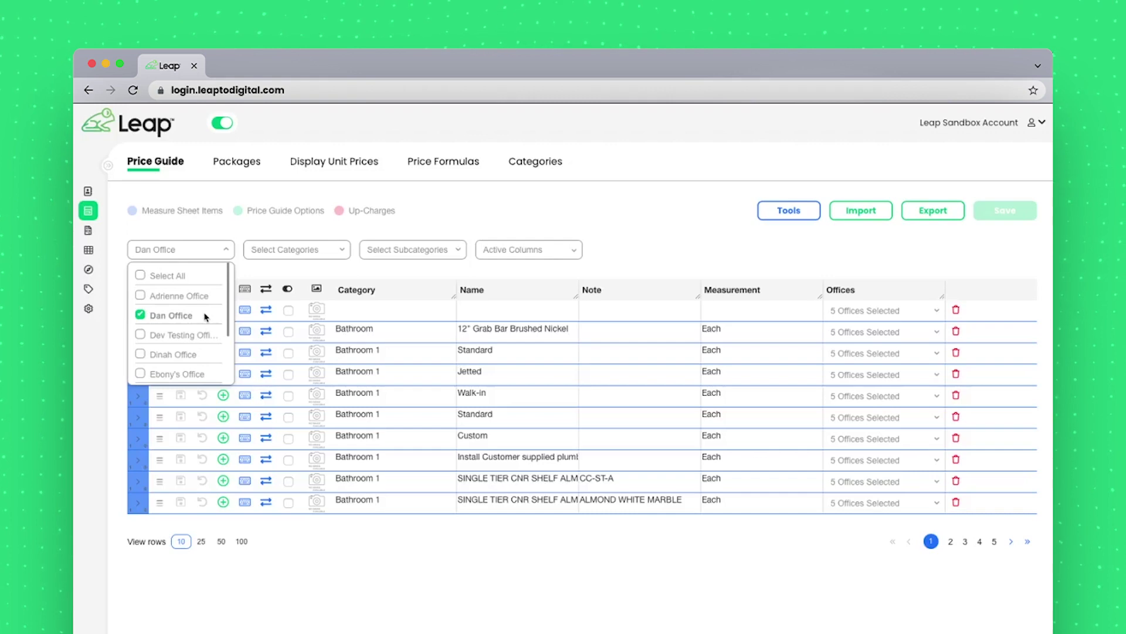
{"action": "left_click", "coordinate": [311, 235]}
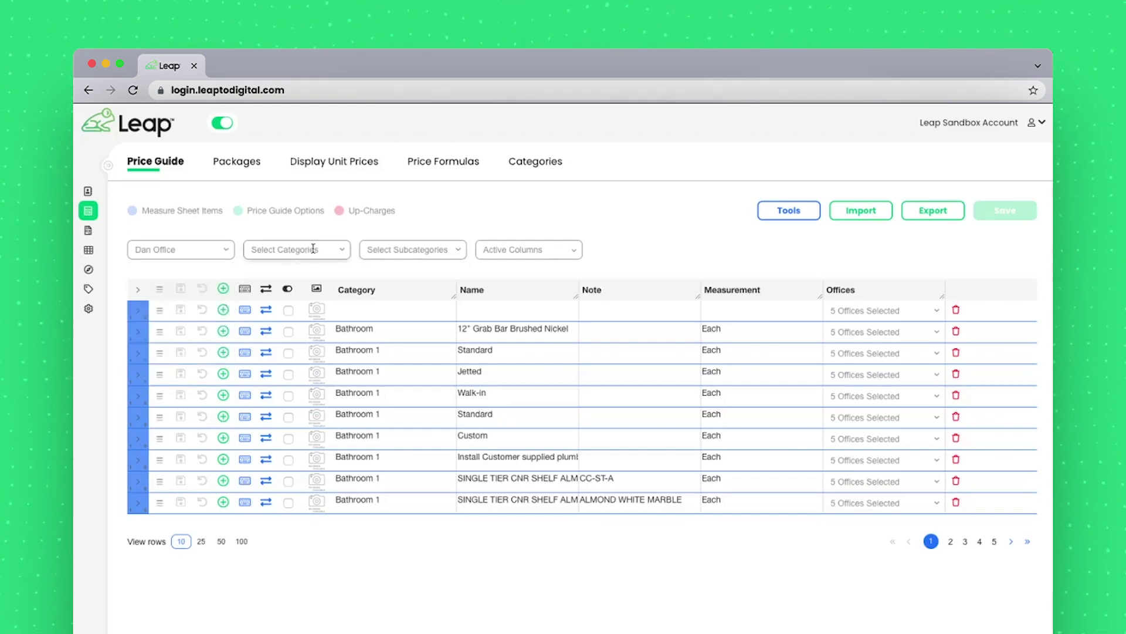
{"action": "left_click", "coordinate": [311, 250]}
{"action": "scroll", "coordinate": [316, 322], "scroll_direction": "down", "scroll_amount": 5}
{"action": "scroll", "coordinate": [315, 321], "scroll_direction": "down", "scroll_amount": 3}
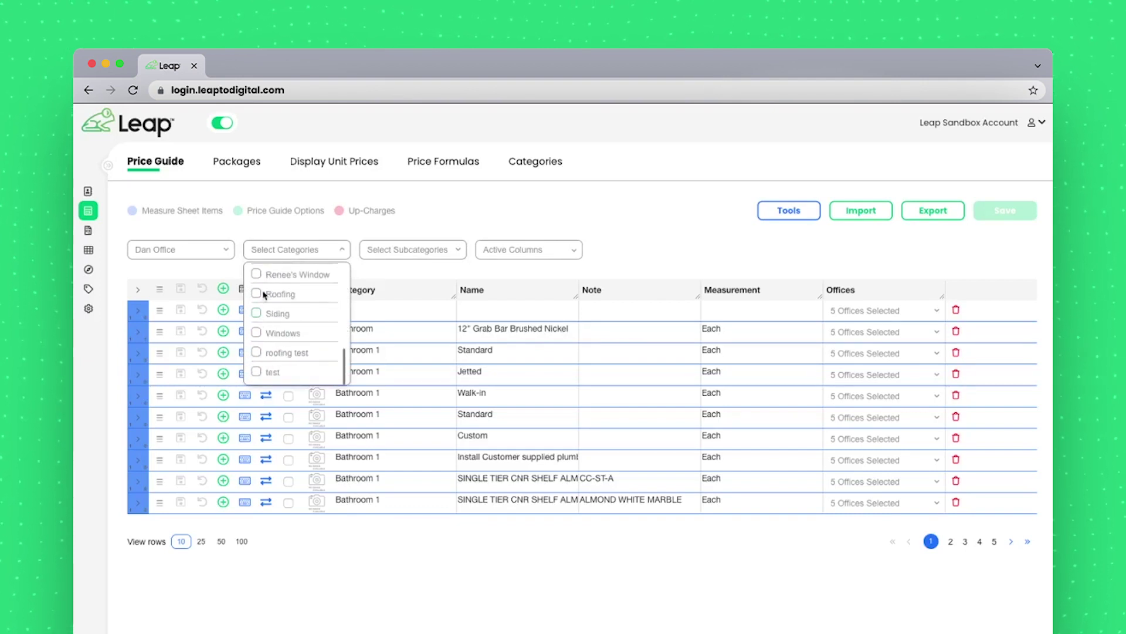
{"action": "left_click", "coordinate": [257, 294]}
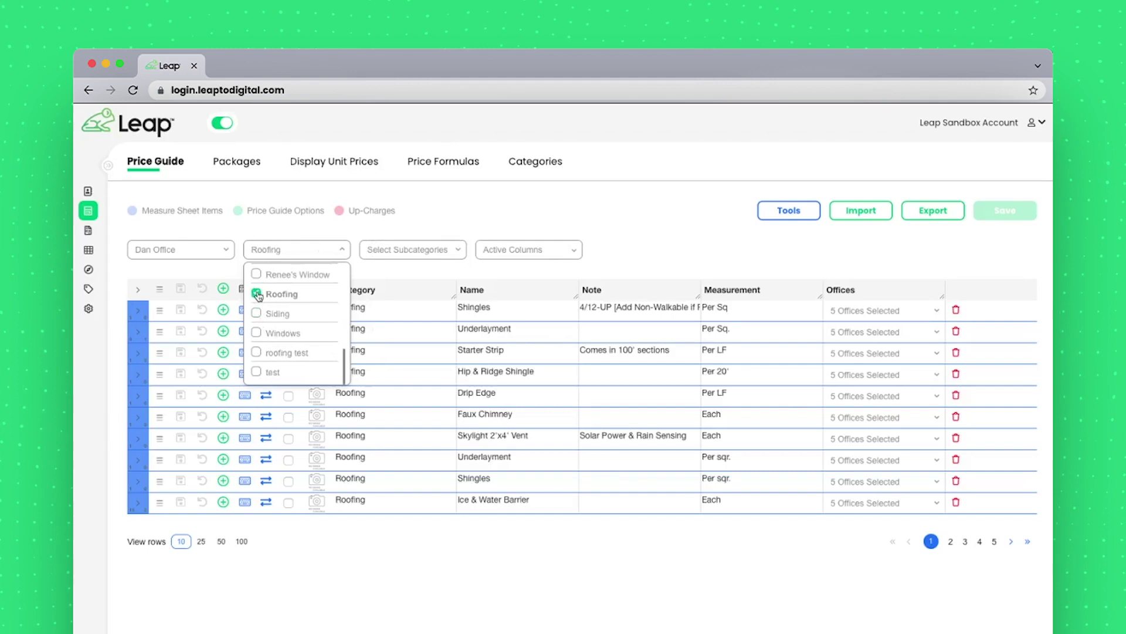
{"action": "left_click", "coordinate": [444, 216]}
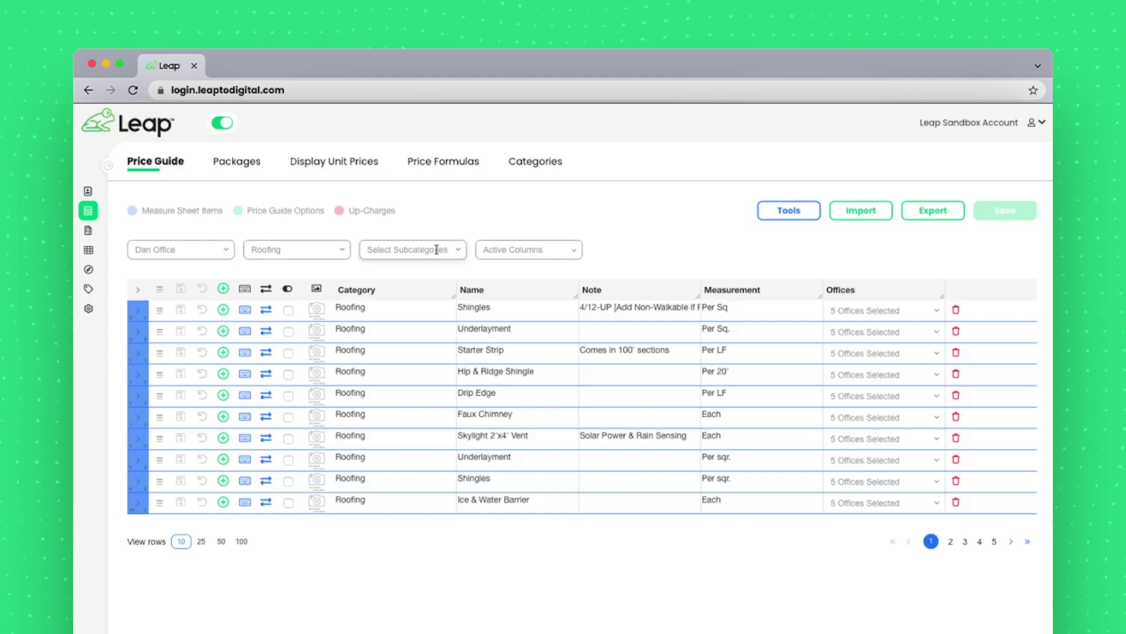
{"action": "left_click", "coordinate": [573, 252]}
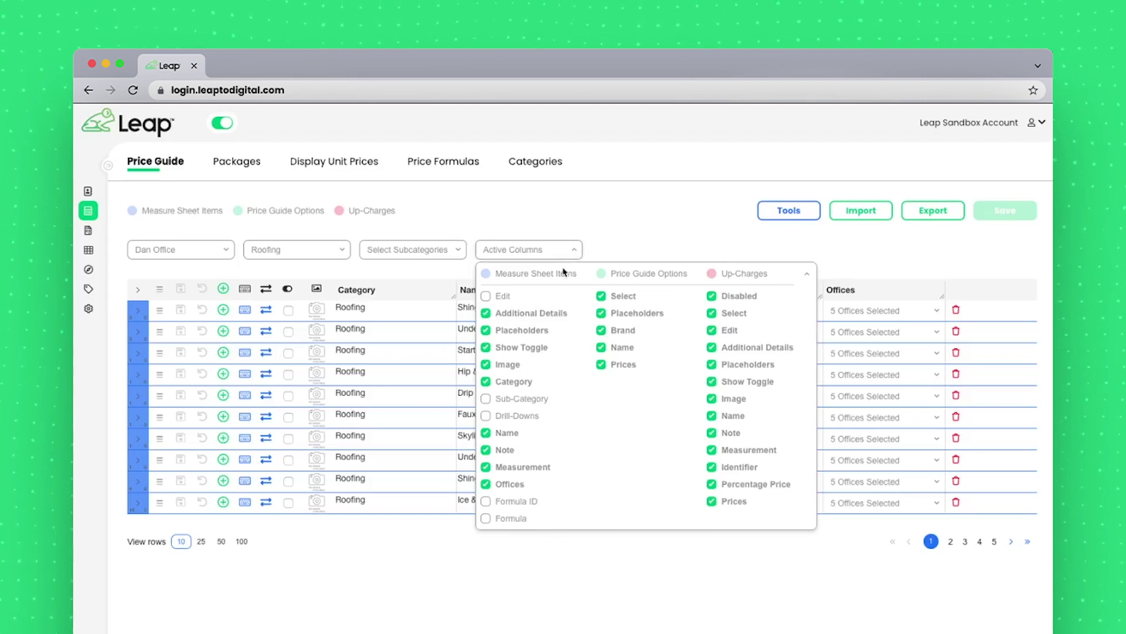
{"action": "left_click", "coordinate": [486, 383]}
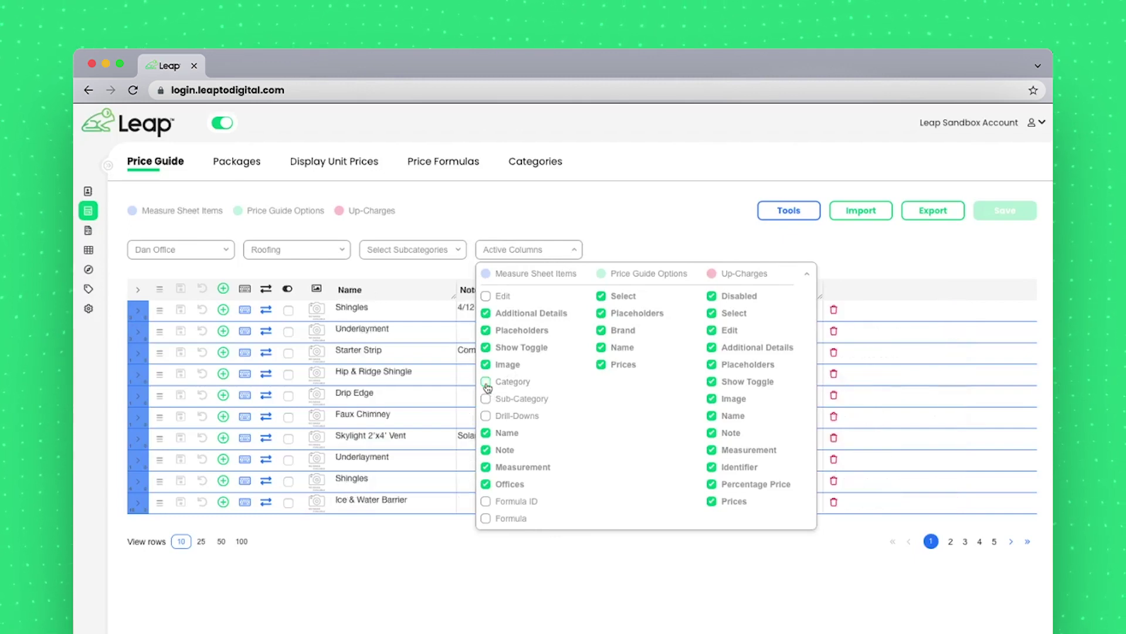
{"action": "left_click", "coordinate": [486, 383]}
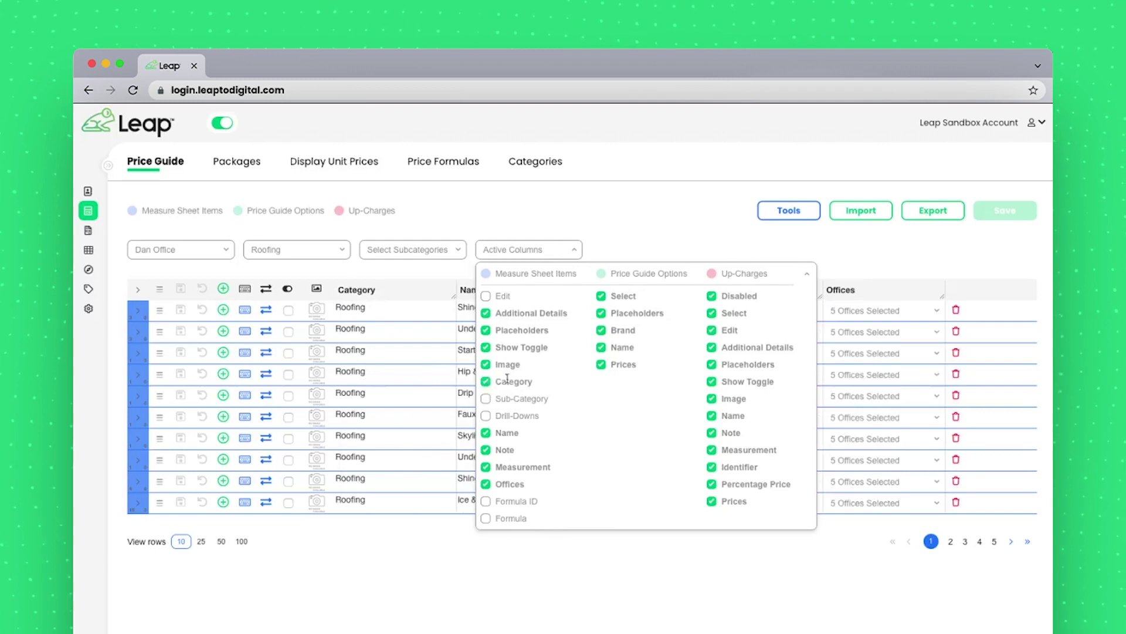
{"action": "left_click", "coordinate": [530, 251]}
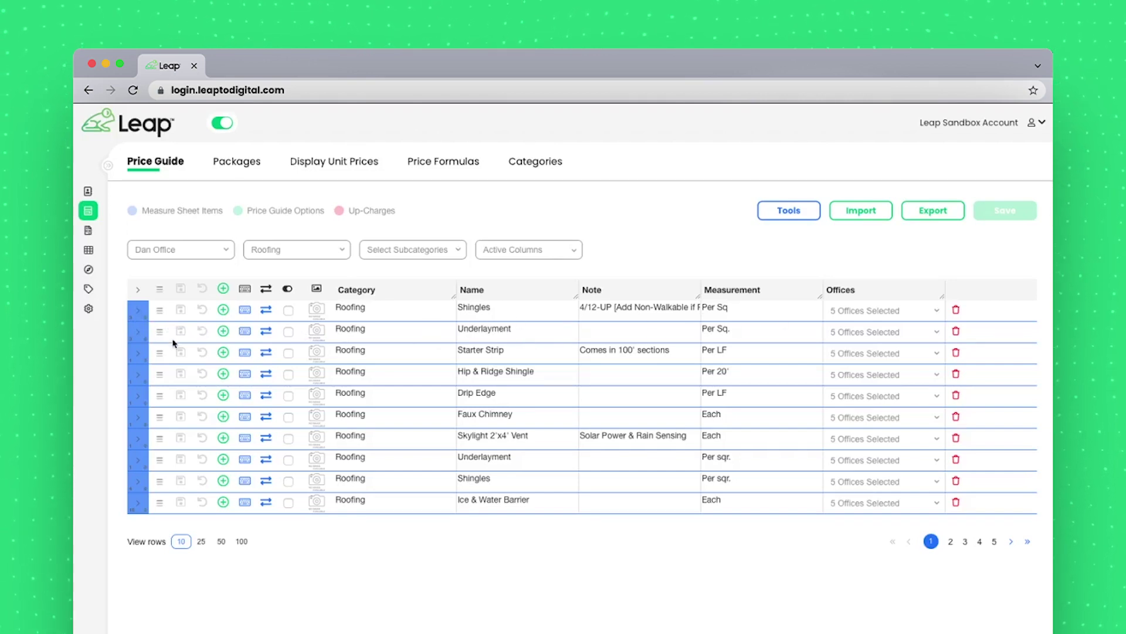
Expand Shingles, retype the option name 'Duration' unchanged, and save the price guide.
{"action": "left_click", "coordinate": [139, 315]}
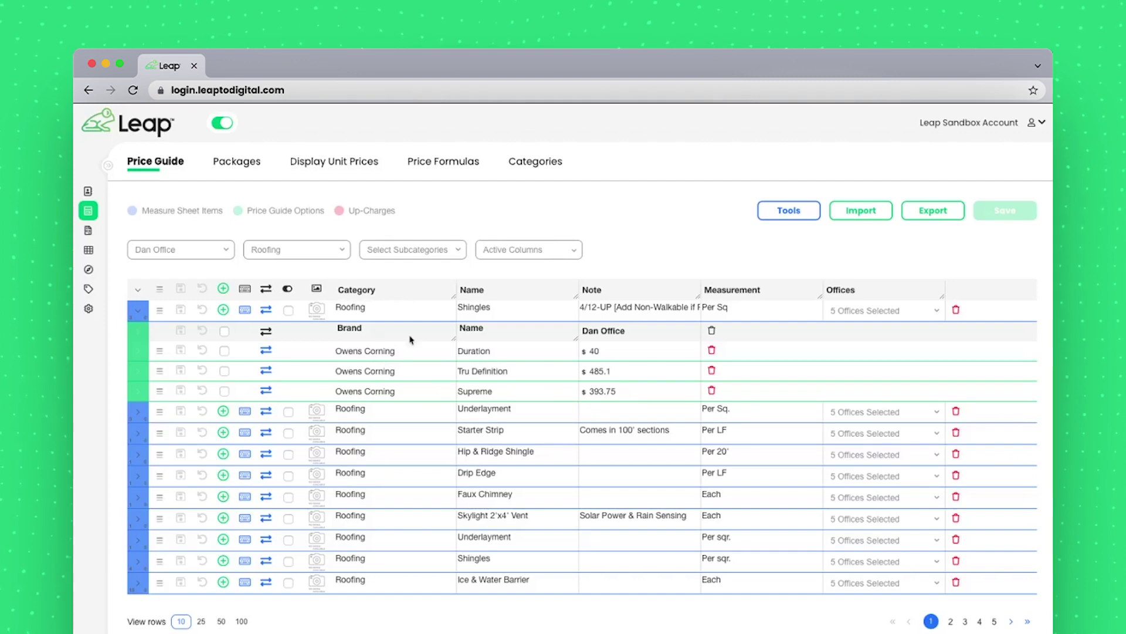
{"action": "left_click", "coordinate": [511, 351]}
{"action": "left_click_drag", "start_coordinate": [495, 351], "coordinate": [458, 352]}
{"action": "type", "text": "S"}
{"action": "type", "text": "ue"}
{"action": "key", "text": "BackSpace"}
{"action": "key", "text": "BackSpace"}
{"action": "type", "text": "DUA"}
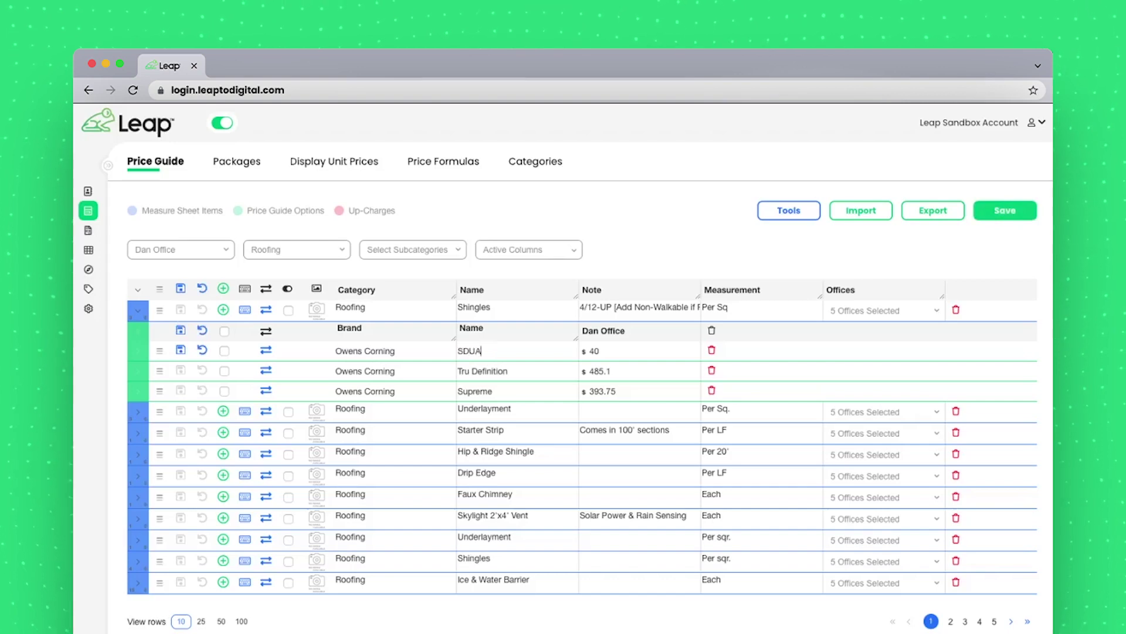
{"action": "key", "text": "BackSpace"}
{"action": "key", "text": "BackSpace"}
{"action": "key", "text": "BackSpace"}
{"action": "type", "text": "Duration"}
{"action": "left_click", "coordinate": [181, 290]}
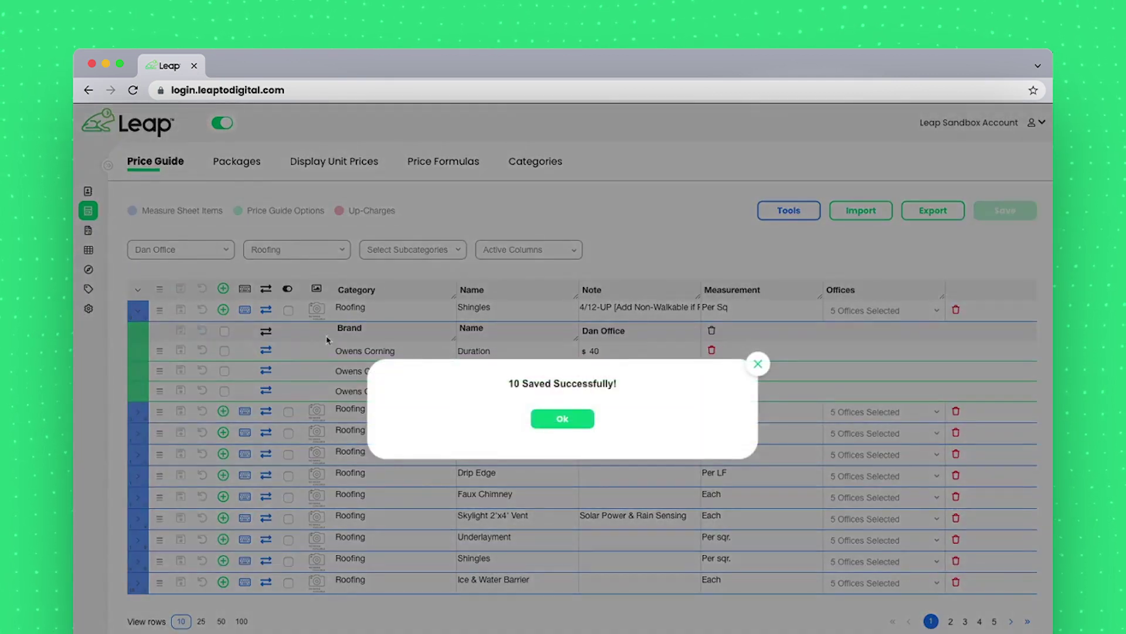
Dismiss the save confirmation and show 50 rows per page, scrolling through the Roofing items.
{"action": "left_click", "coordinate": [562, 424]}
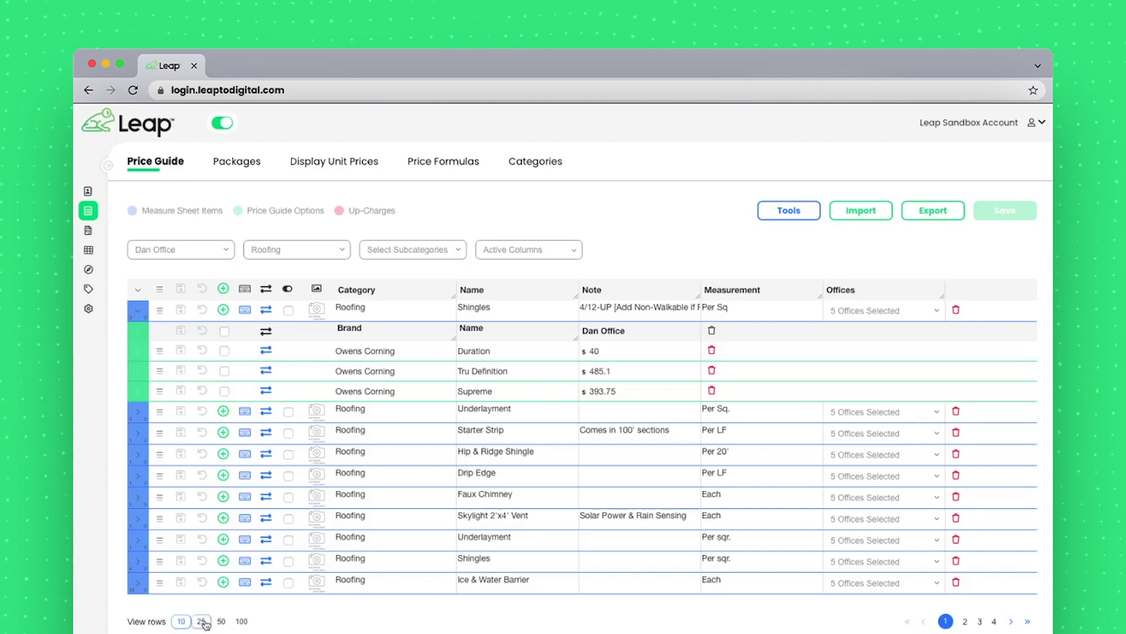
{"action": "left_click", "coordinate": [223, 621]}
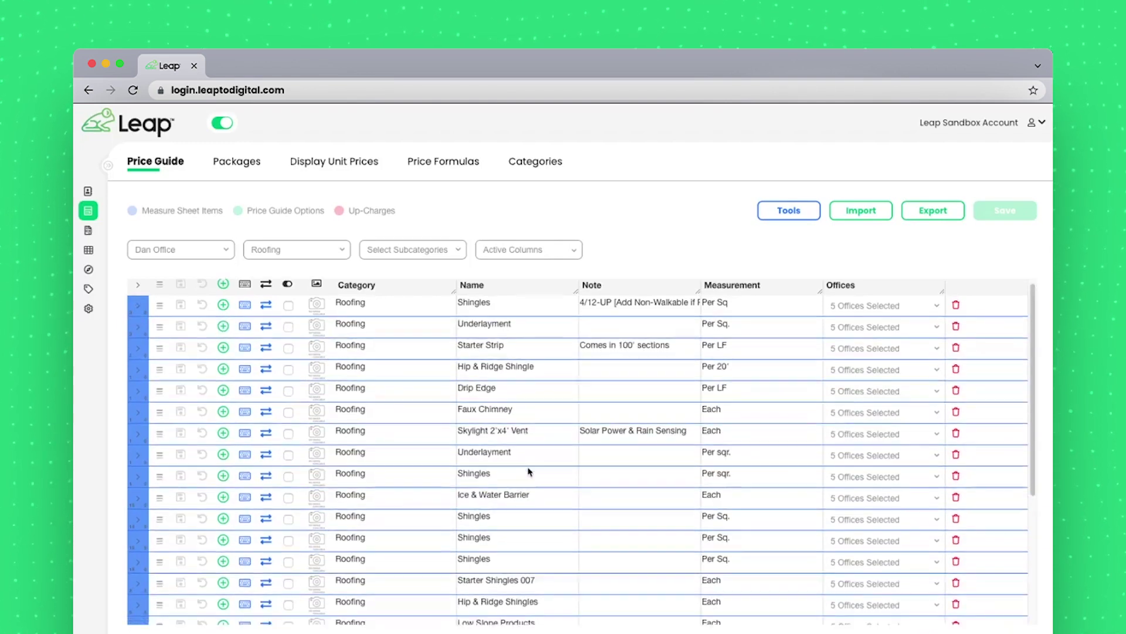
{"action": "scroll", "coordinate": [530, 471], "scroll_direction": "down", "scroll_amount": 7}
{"action": "scroll", "coordinate": [529, 471], "scroll_direction": "up", "scroll_amount": 2}
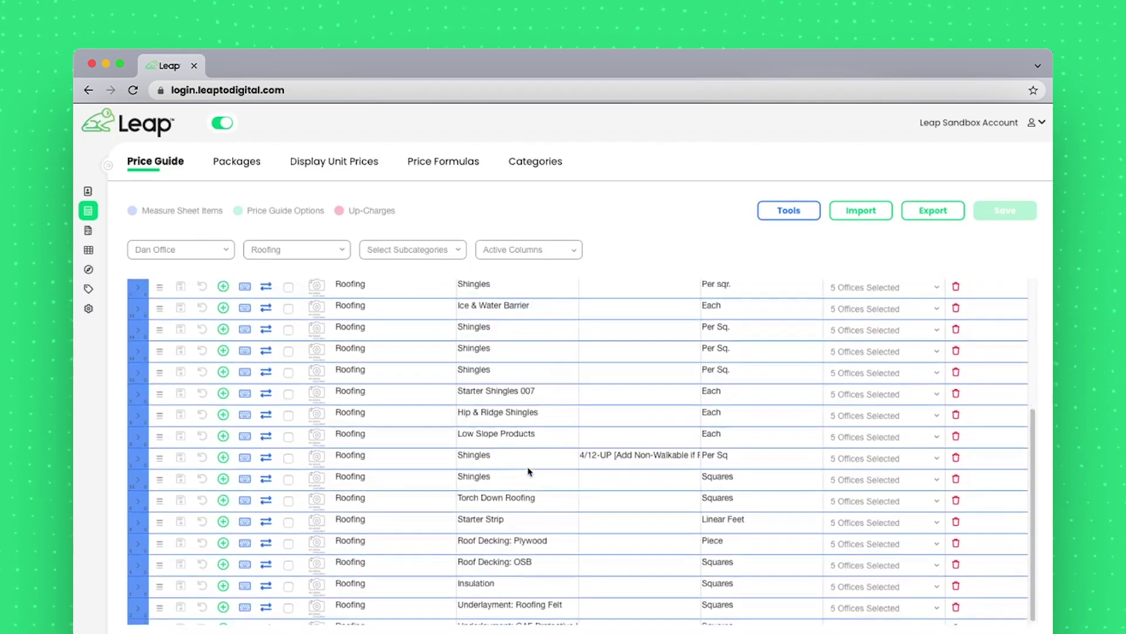
{"action": "scroll", "coordinate": [529, 471], "scroll_direction": "down", "scroll_amount": 2}
{"action": "scroll", "coordinate": [530, 471], "scroll_direction": "up", "scroll_amount": 7}
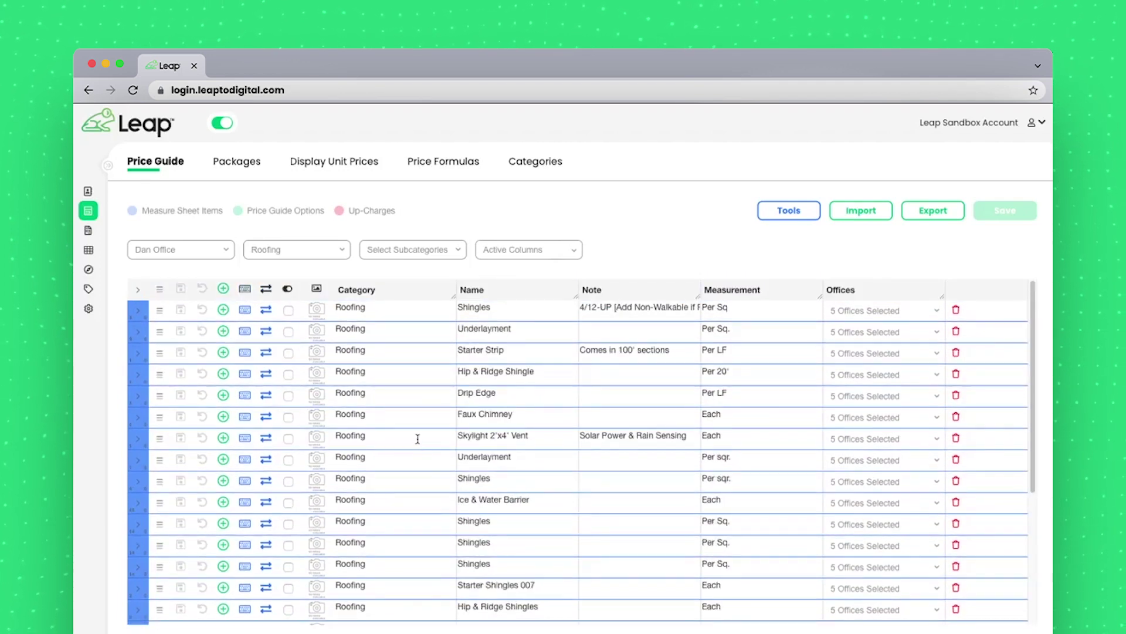
Turn on the Formula ID and Formula columns in Active Columns.
{"action": "left_click", "coordinate": [538, 253]}
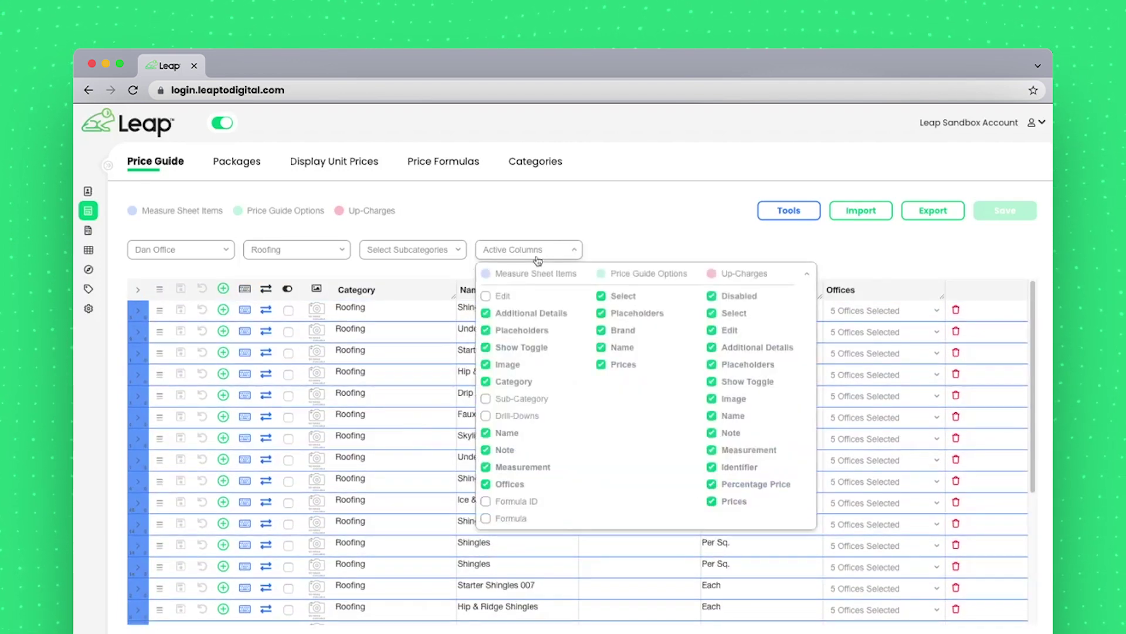
{"action": "left_click", "coordinate": [486, 501]}
{"action": "left_click", "coordinate": [486, 518]}
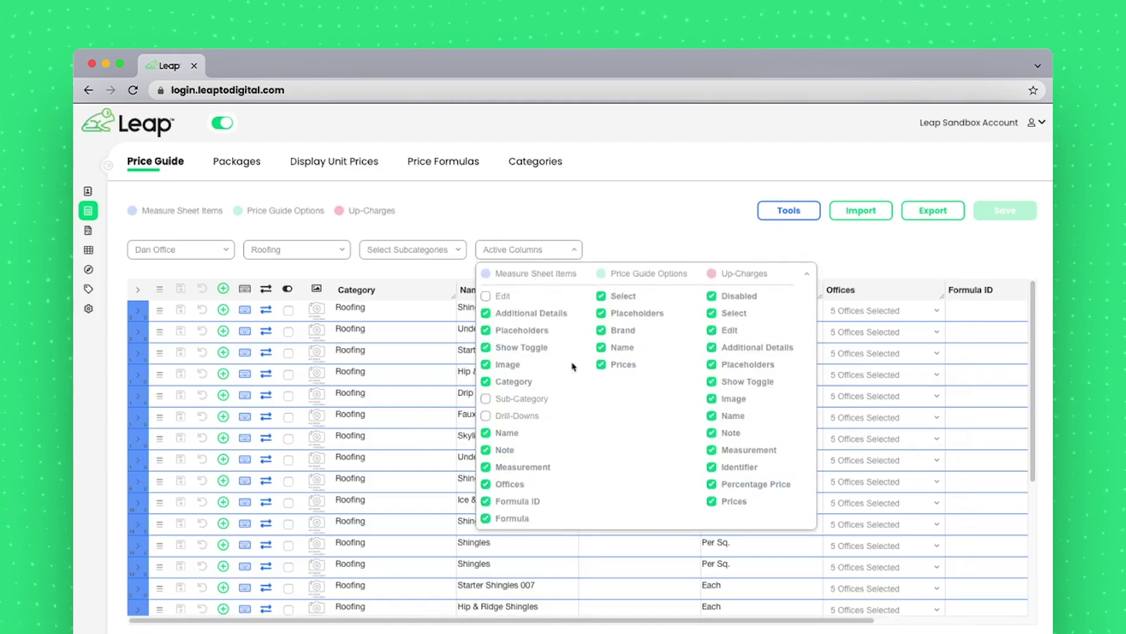
{"action": "left_click", "coordinate": [644, 220]}
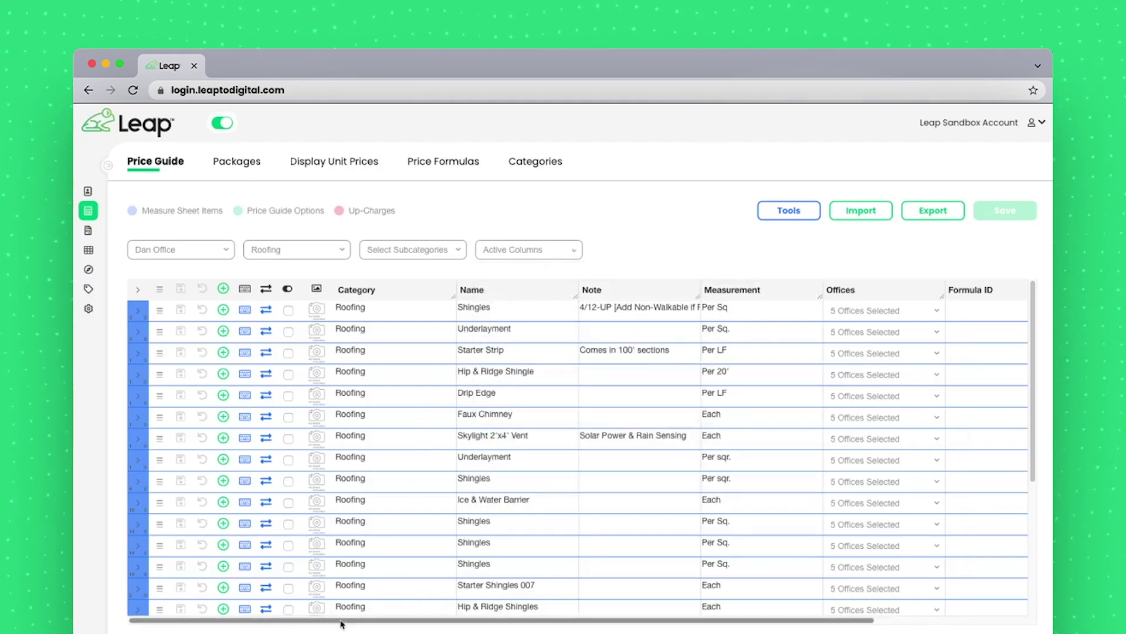
Adjust the Name and Note column widths so Formula ID comes into view.
{"action": "left_click_drag", "start_coordinate": [342, 623], "coordinate": [306, 585]}
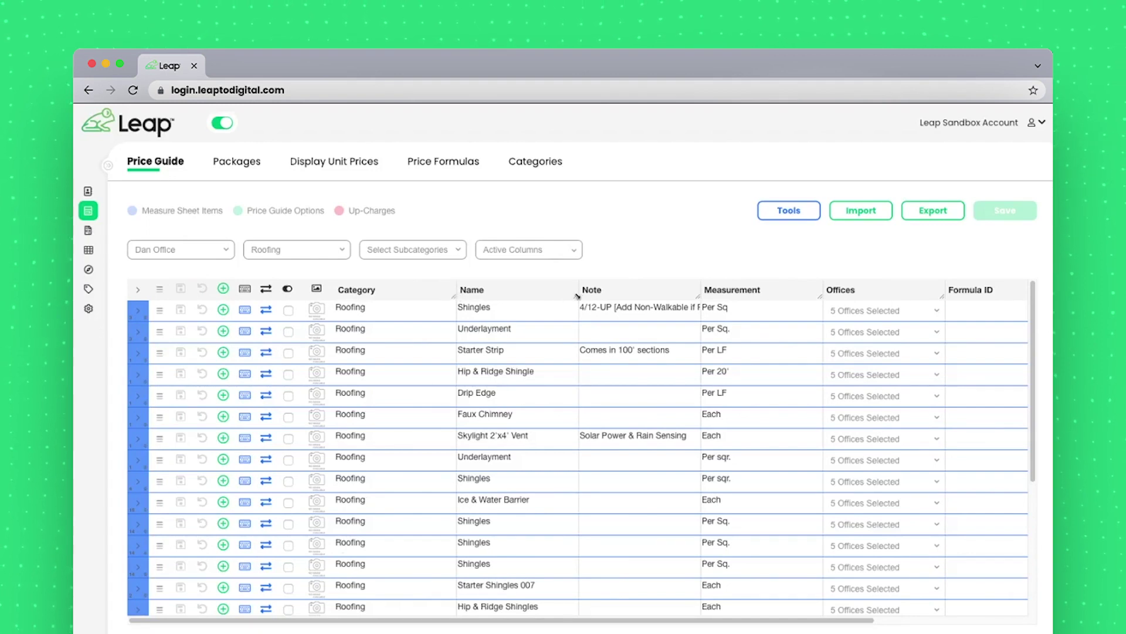
{"action": "left_click_drag", "start_coordinate": [577, 297], "coordinate": [667, 296]}
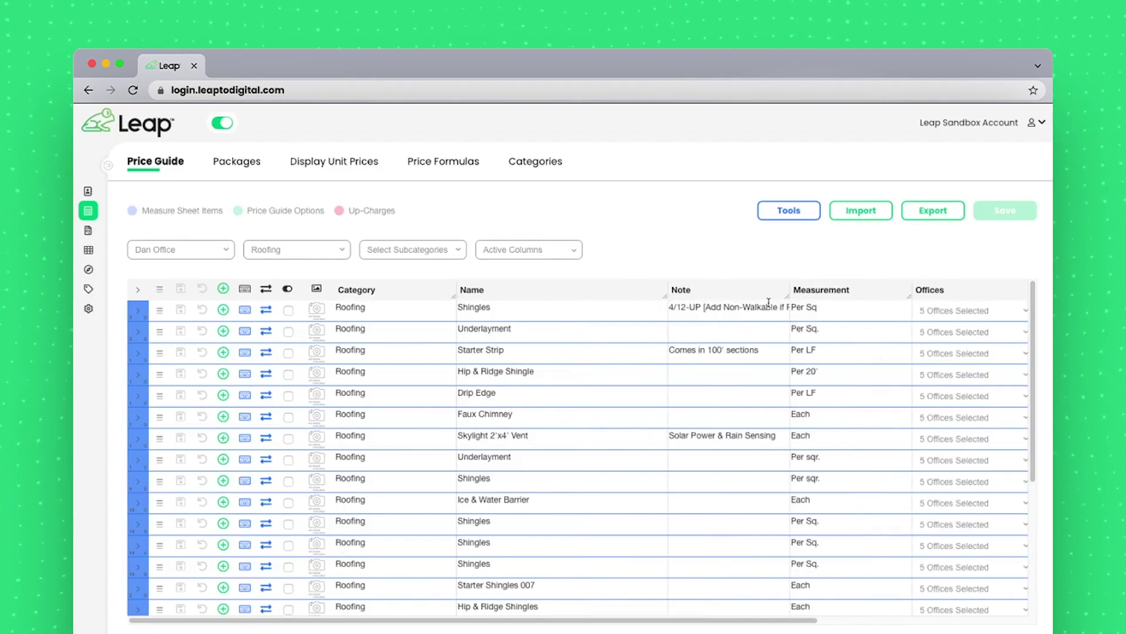
{"action": "left_click_drag", "start_coordinate": [790, 296], "coordinate": [848, 296]}
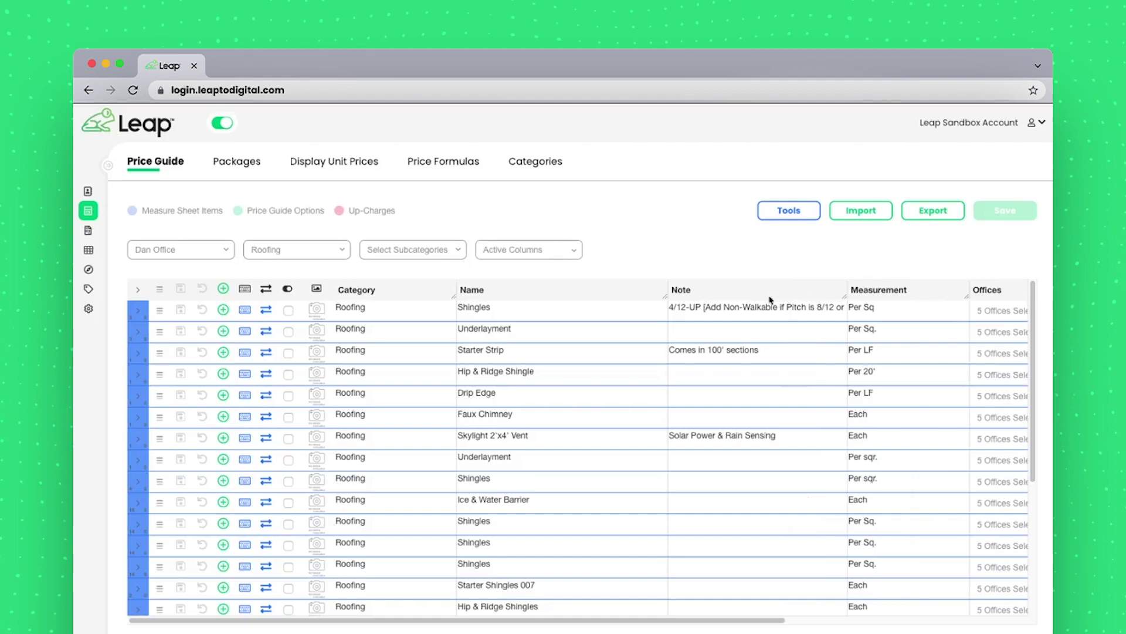
{"action": "left_click_drag", "start_coordinate": [667, 297], "coordinate": [578, 297]}
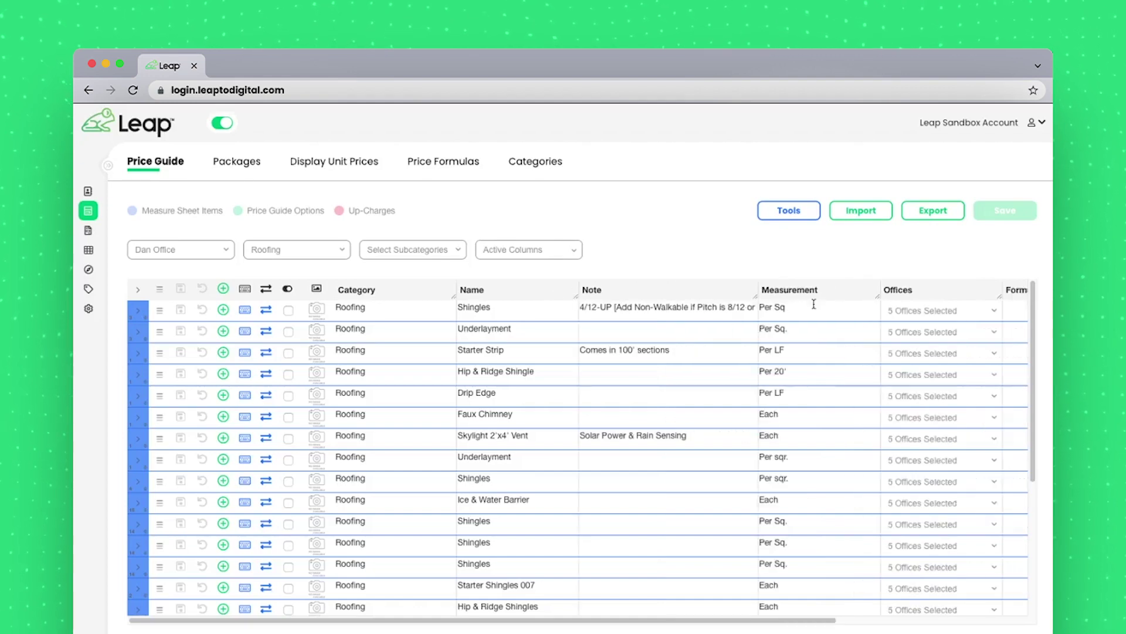
{"action": "left_click_drag", "start_coordinate": [755, 297], "coordinate": [699, 296]}
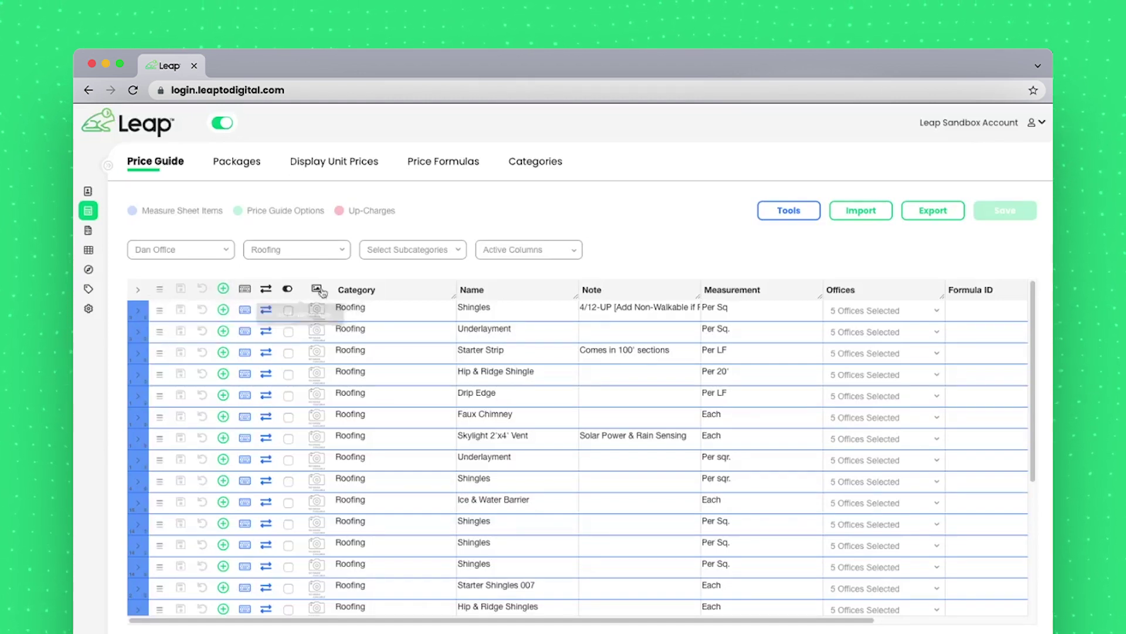
Add a new Roofing item named 'Tear Off' with measurement 'Per Sq'.
{"action": "left_click", "coordinate": [223, 289]}
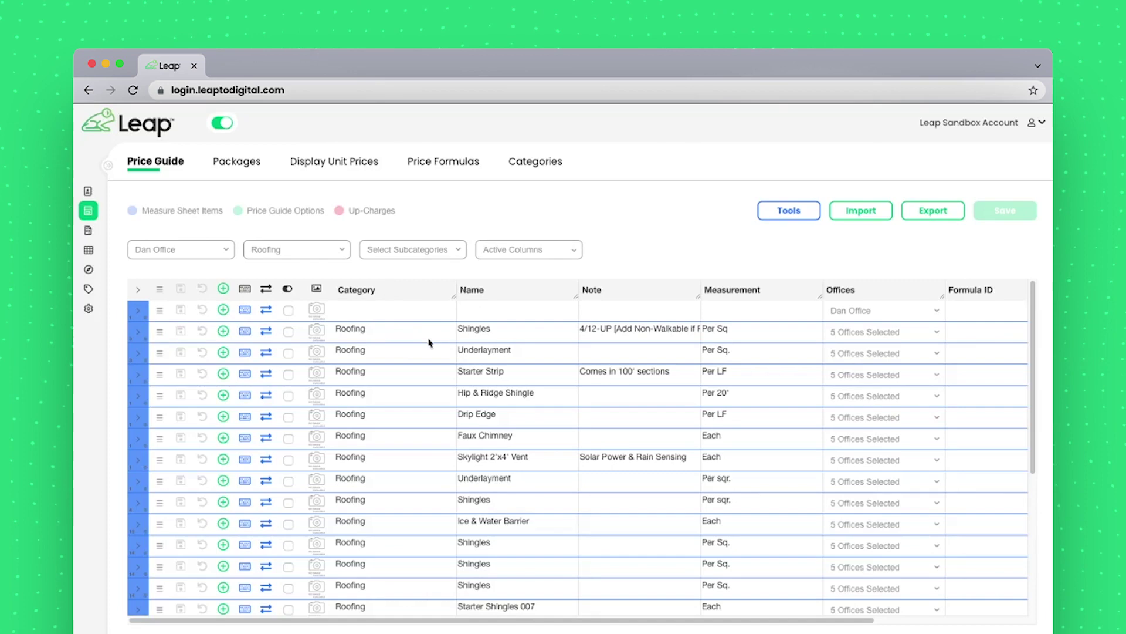
{"action": "left_click", "coordinate": [377, 310]}
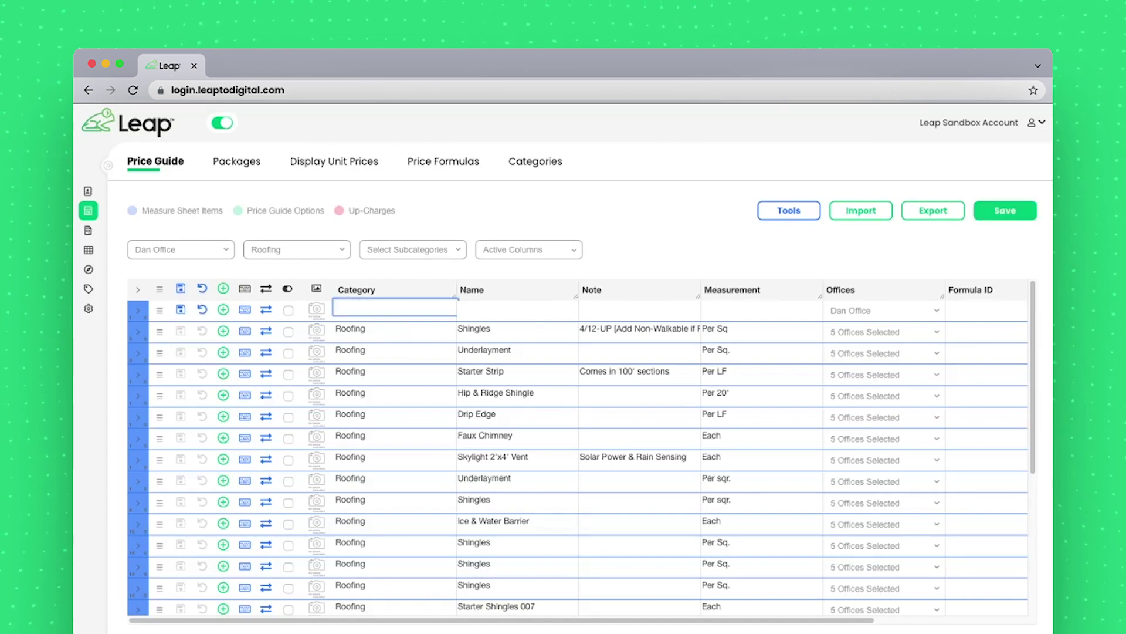
{"action": "type", "text": "Roofing"}
{"action": "key", "text": "Tab"}
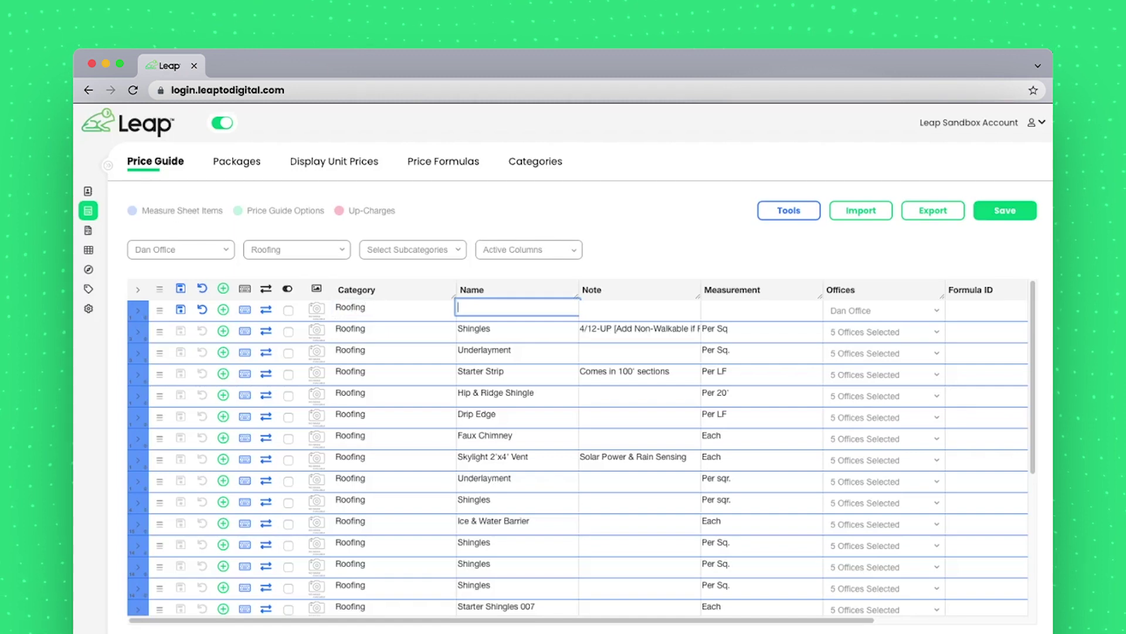
{"action": "type", "text": "Tear Off"}
{"action": "key", "text": "Tab"}
{"action": "type", "text": "P"}
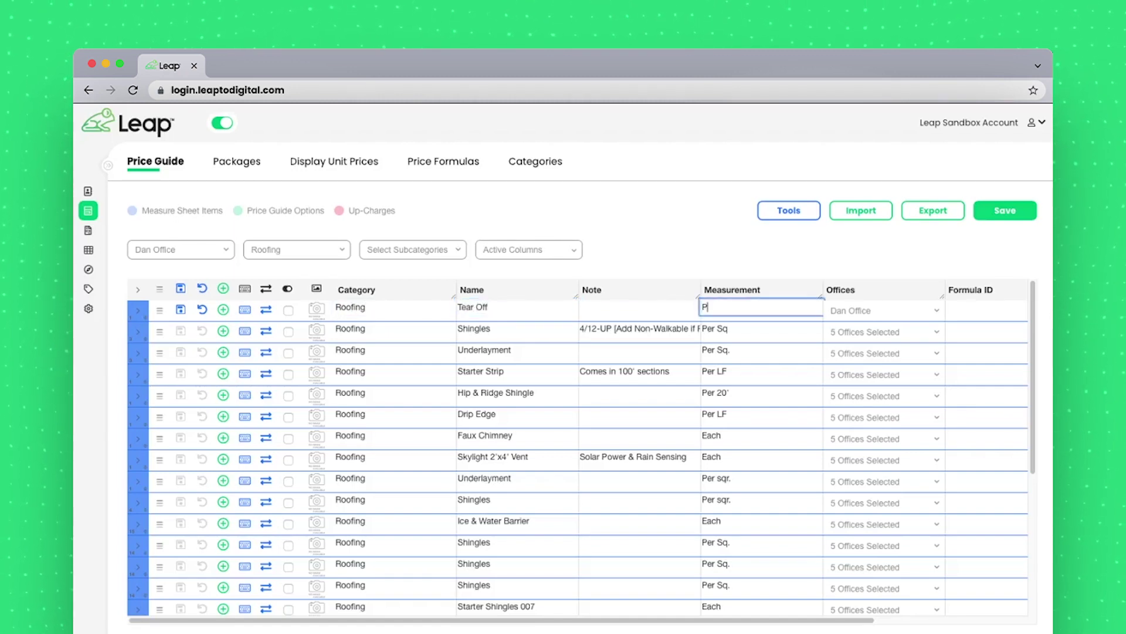
{"action": "type", "text": "er Sq"}
Save all price guide changes and dismiss the success confirmation.
{"action": "left_click", "coordinate": [1005, 215]}
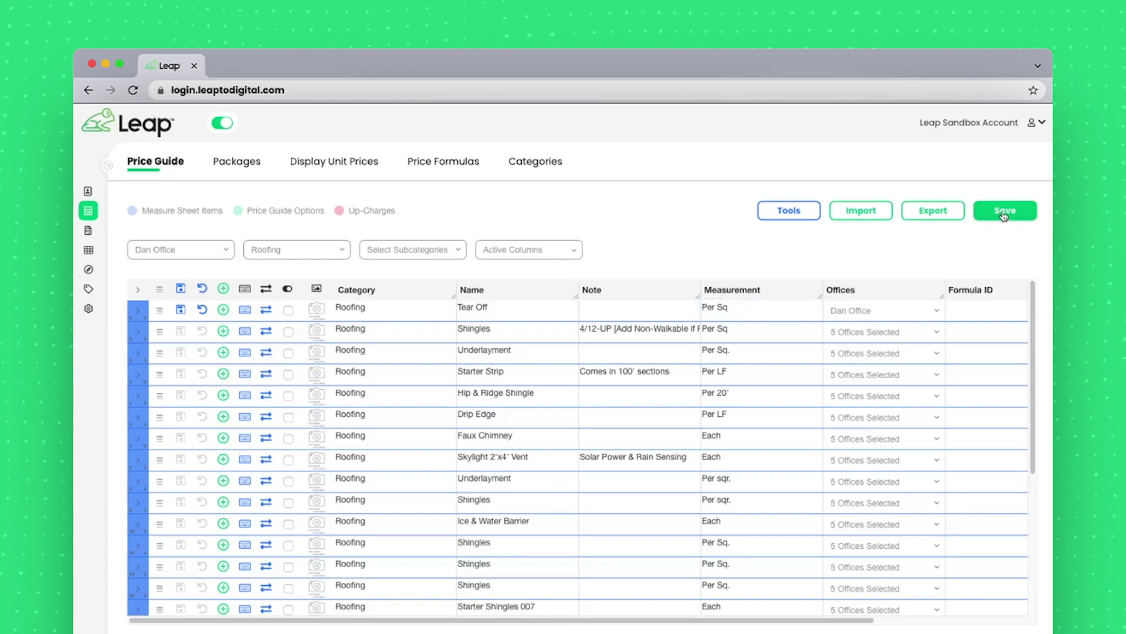
{"action": "left_click", "coordinate": [1004, 214]}
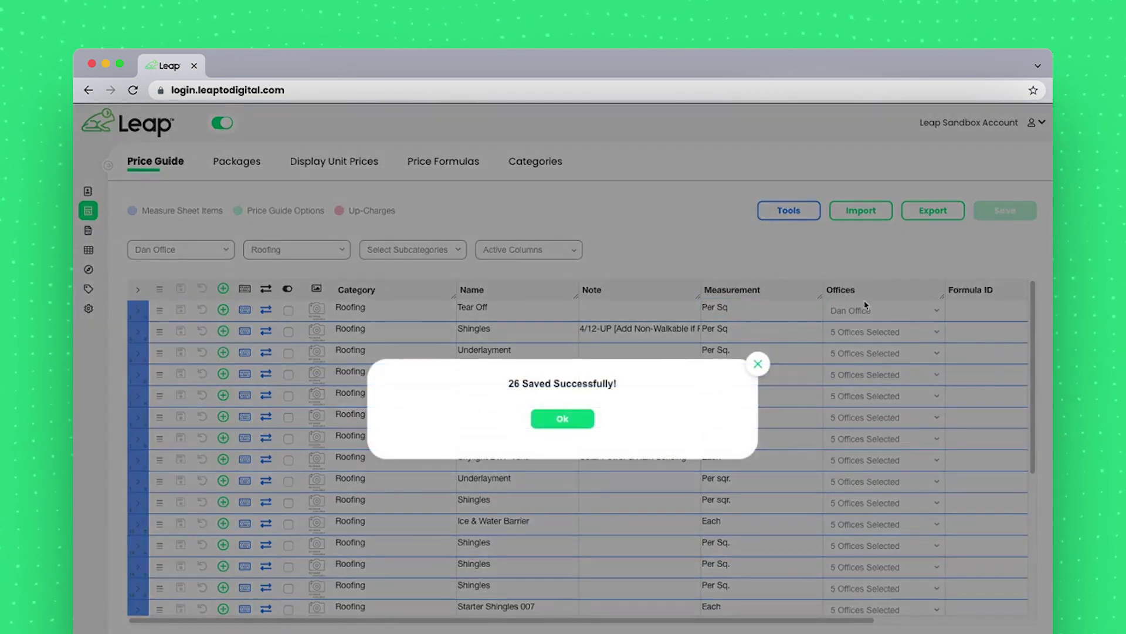
{"action": "left_click", "coordinate": [591, 419]}
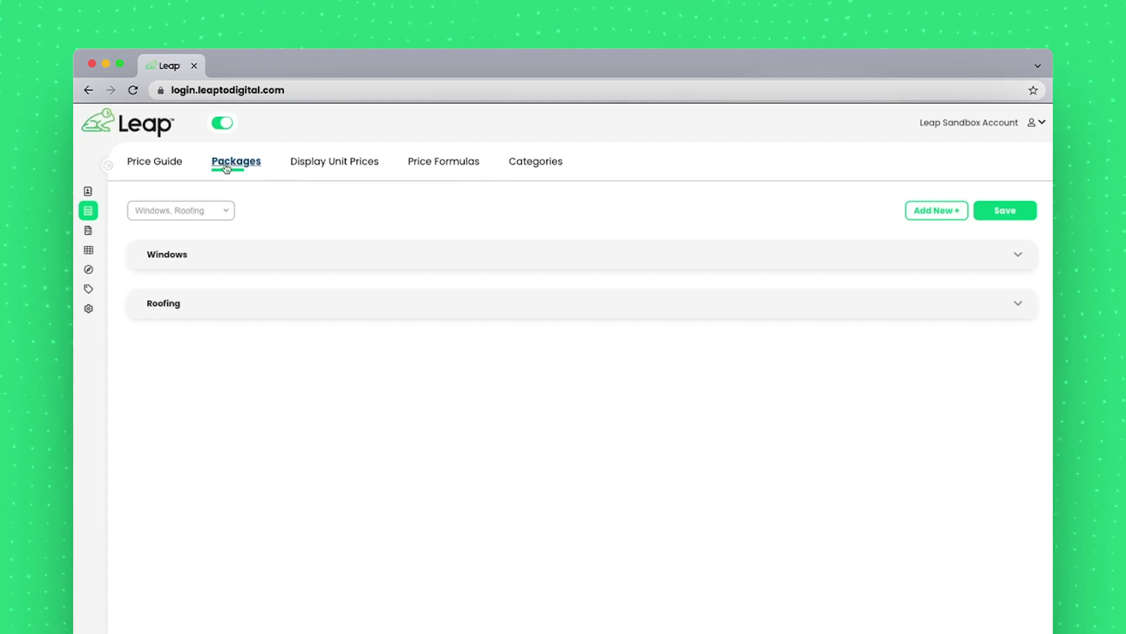
Expand the Roofing packages group and check which offices include the Good package.
{"action": "left_click", "coordinate": [330, 311]}
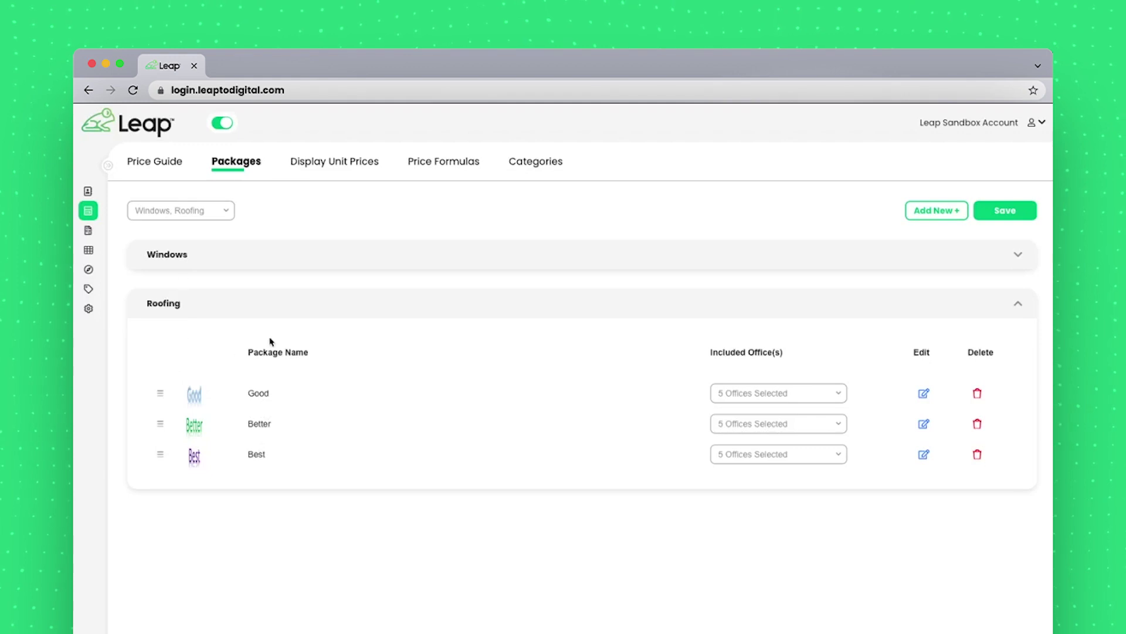
{"action": "left_click", "coordinate": [830, 395]}
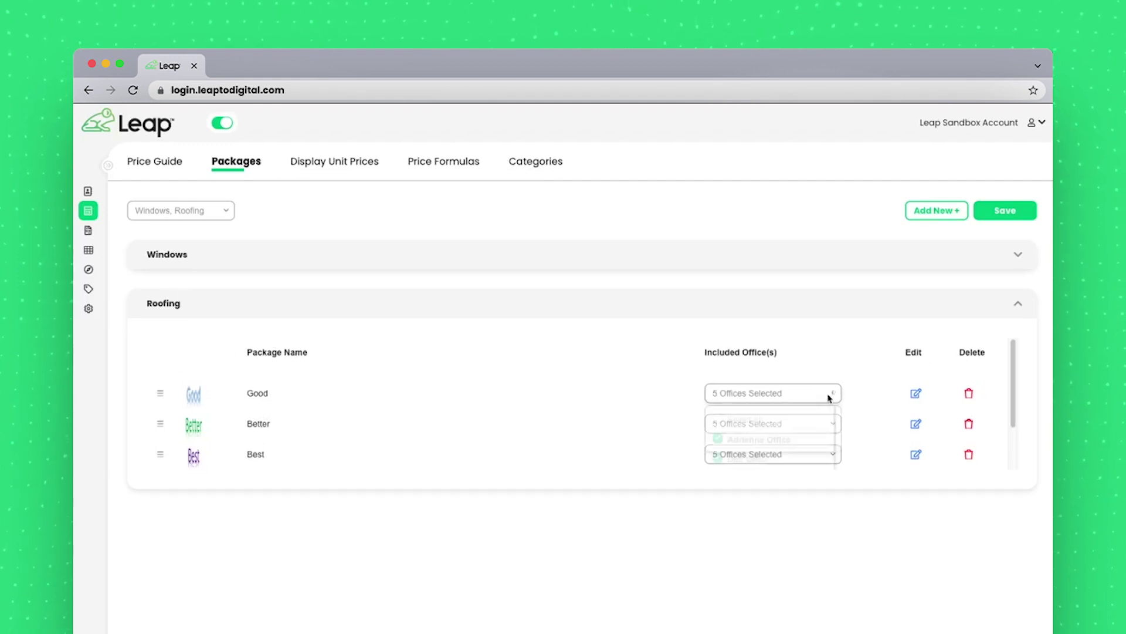
{"action": "left_click", "coordinate": [805, 350]}
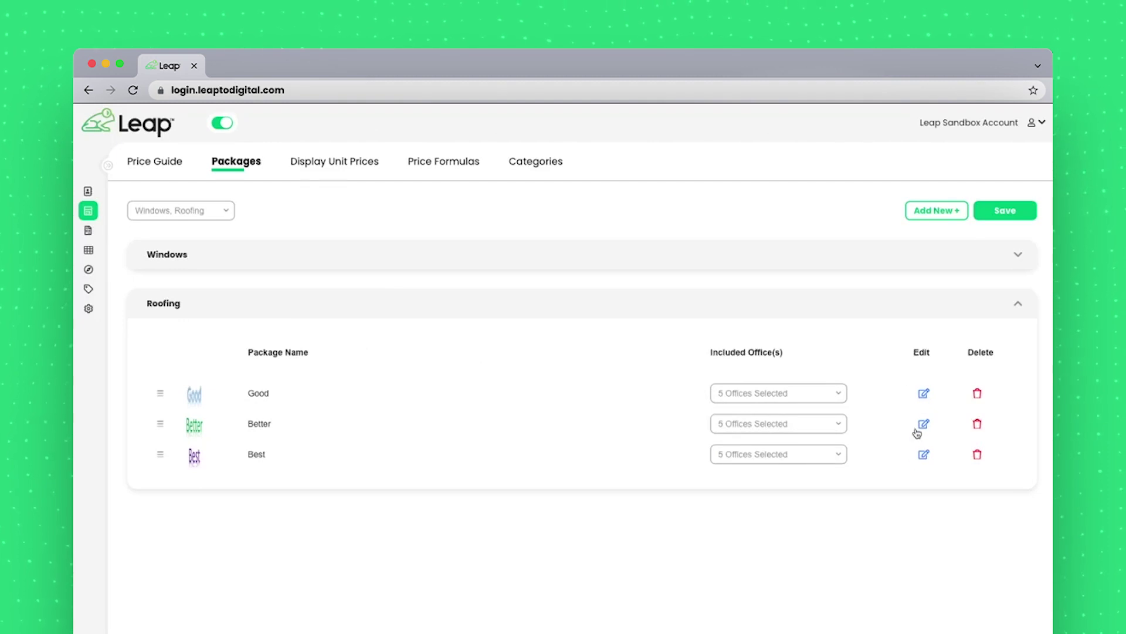
Review the Good package's materials, such as Dumpster and Skylights, then save it.
{"action": "left_click", "coordinate": [923, 396]}
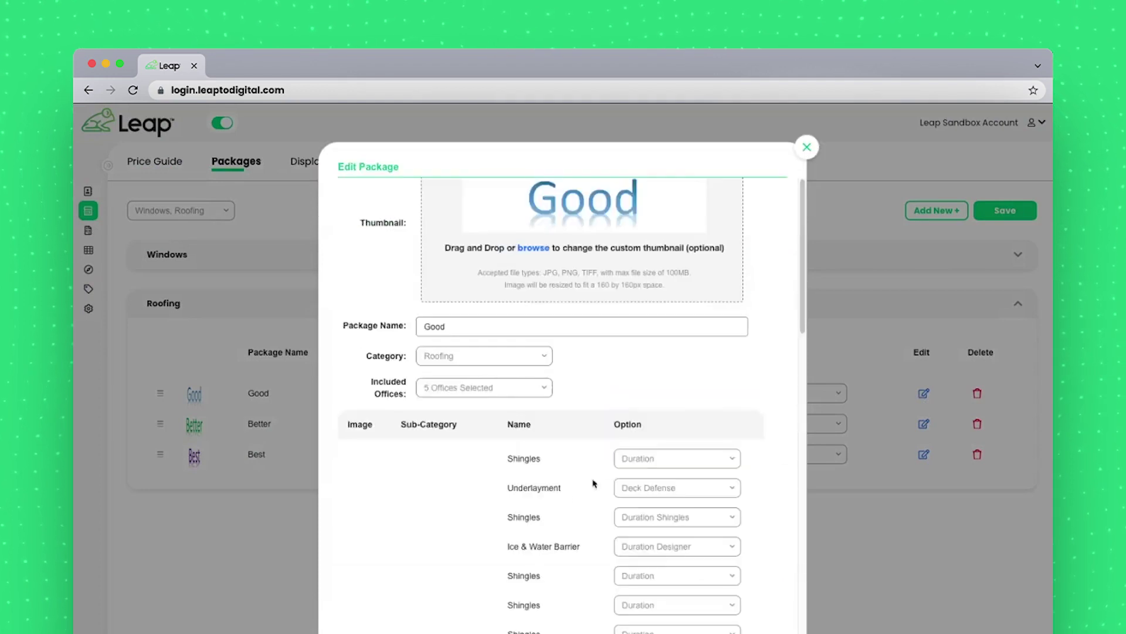
{"action": "scroll", "coordinate": [802, 305], "scroll_direction": "down", "scroll_amount": 5}
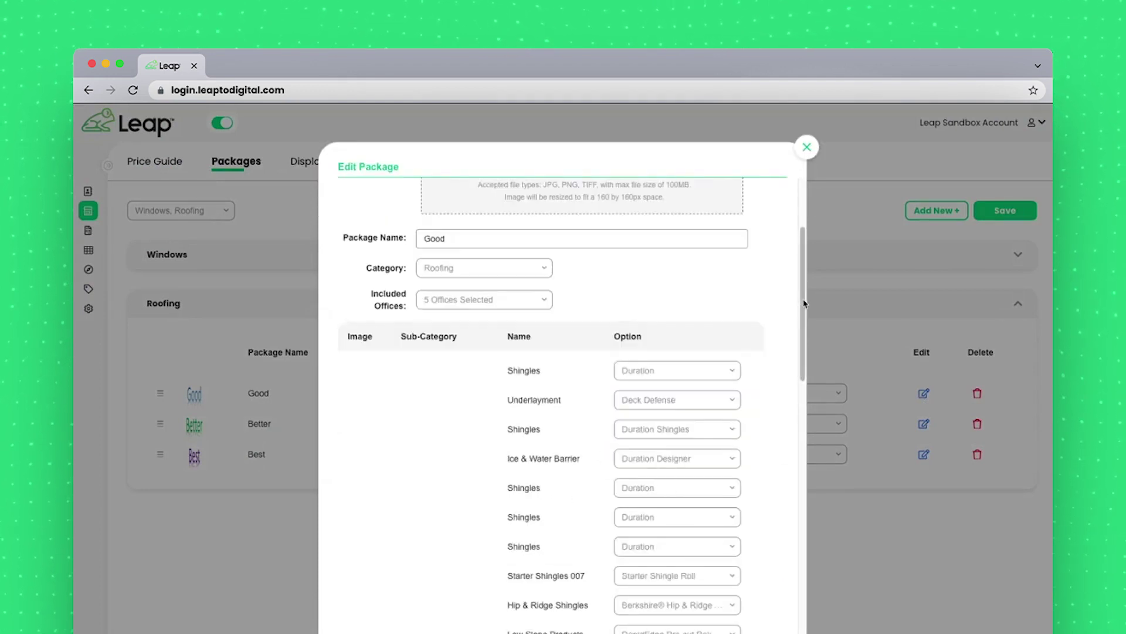
{"action": "left_click_drag", "start_coordinate": [802, 351], "coordinate": [797, 594]}
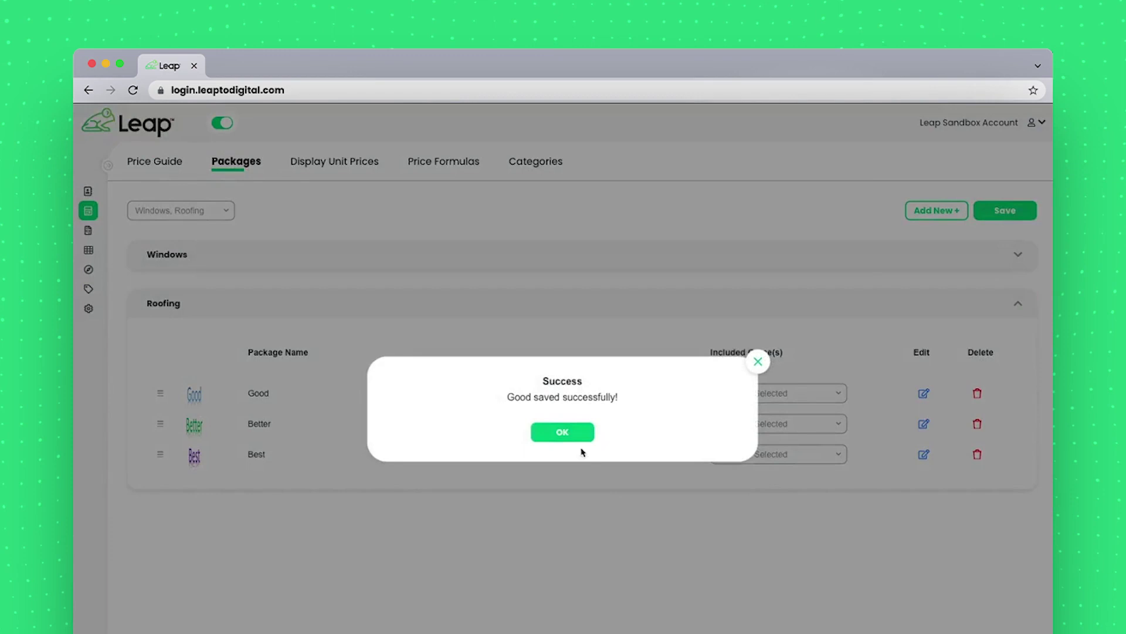
{"action": "left_click", "coordinate": [566, 429]}
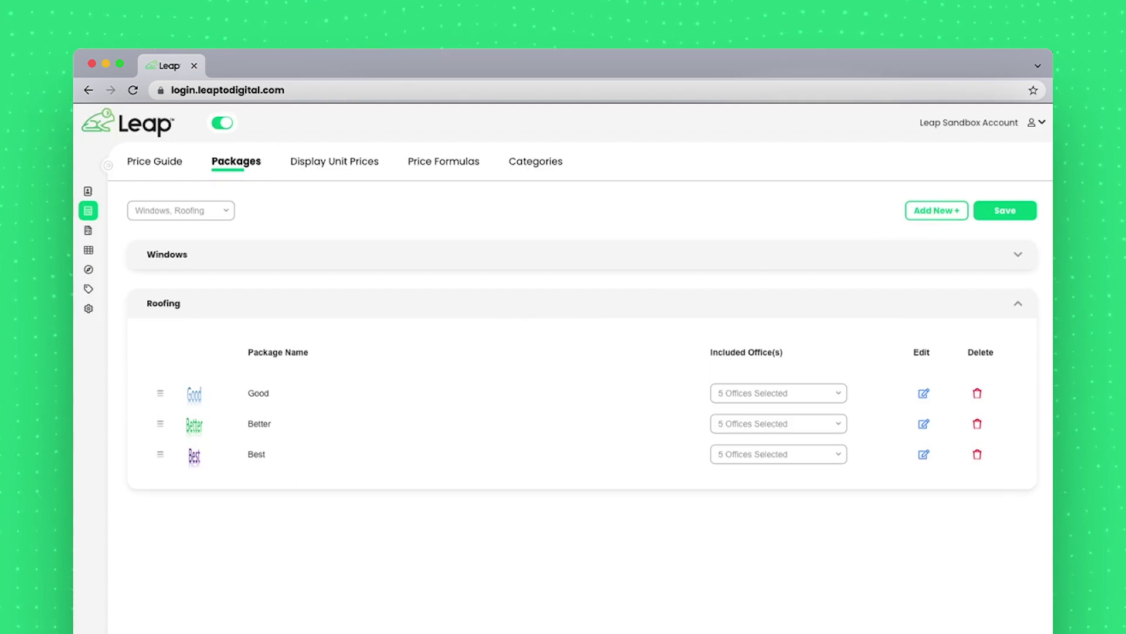
Switch off Display Unit Prices for estimates and save the setting.
{"action": "left_click", "coordinate": [335, 161]}
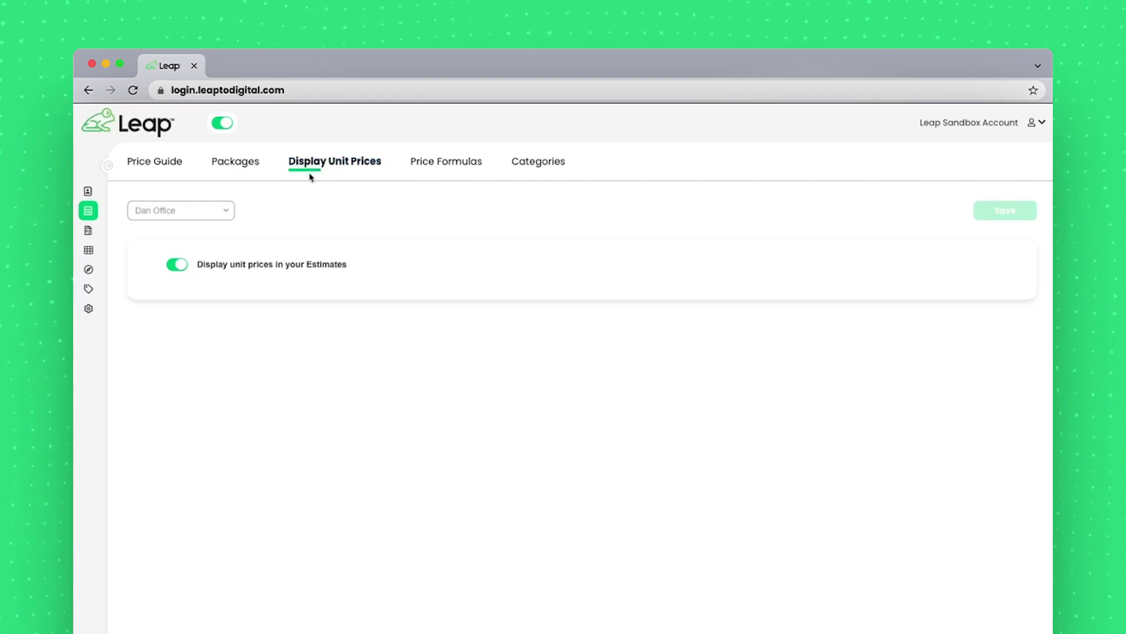
{"action": "left_click", "coordinate": [182, 266]}
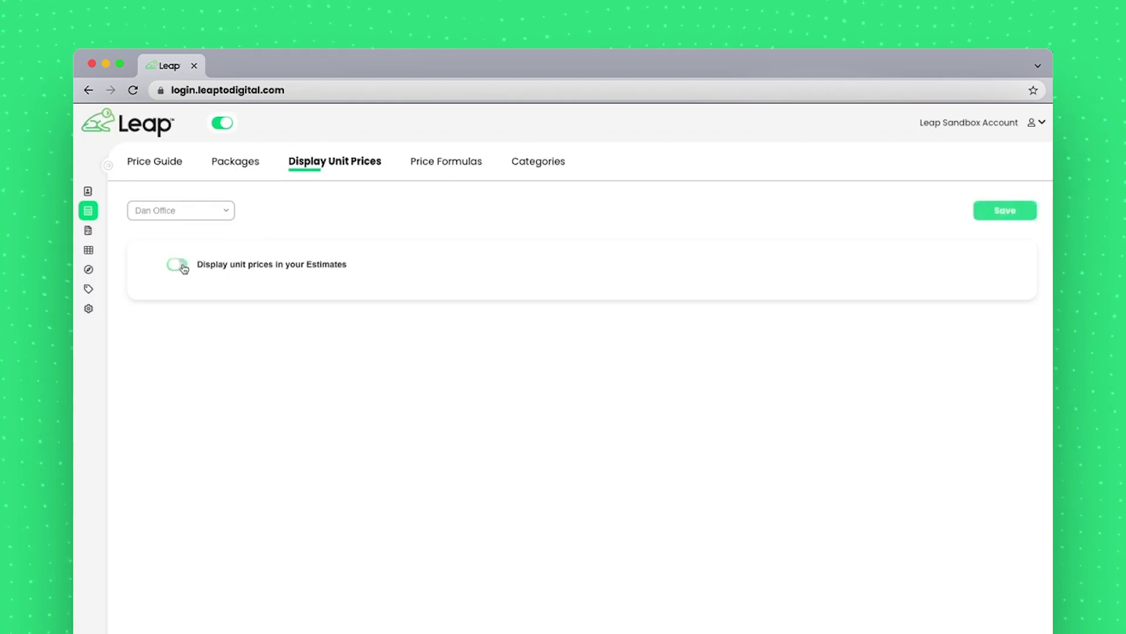
{"action": "left_click", "coordinate": [1029, 216]}
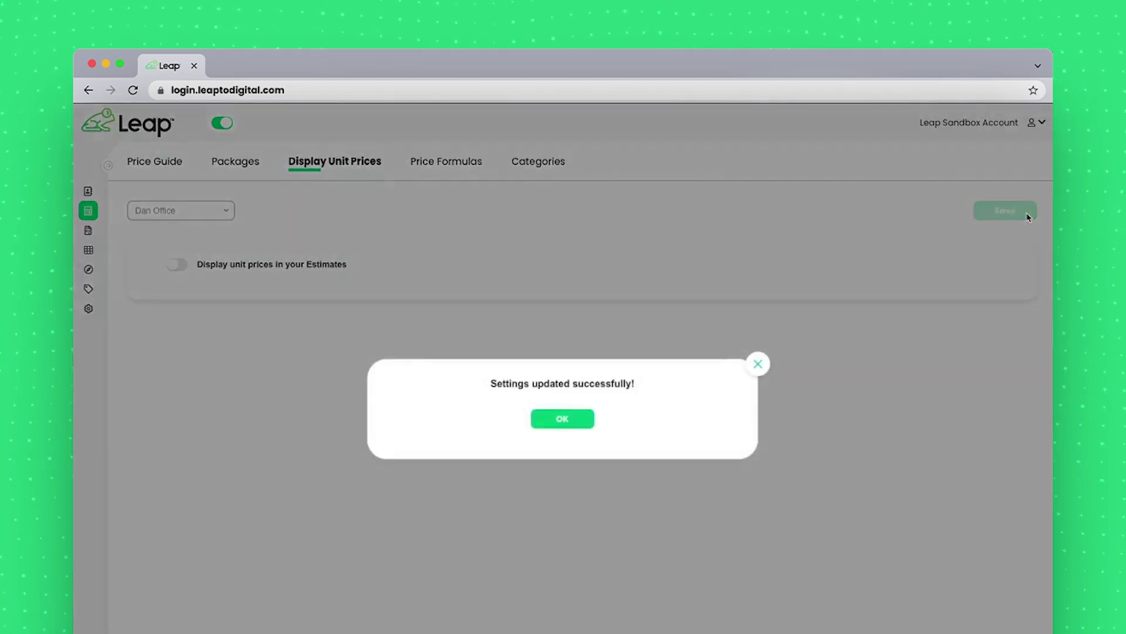
{"action": "left_click", "coordinate": [562, 424]}
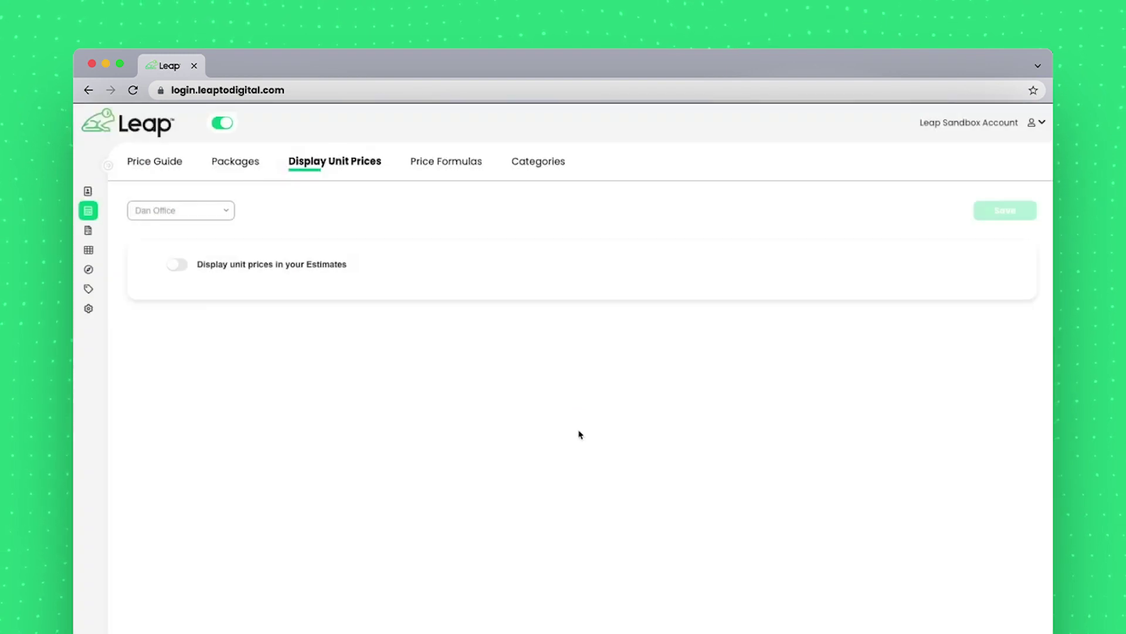
{"action": "left_click", "coordinate": [446, 161]}
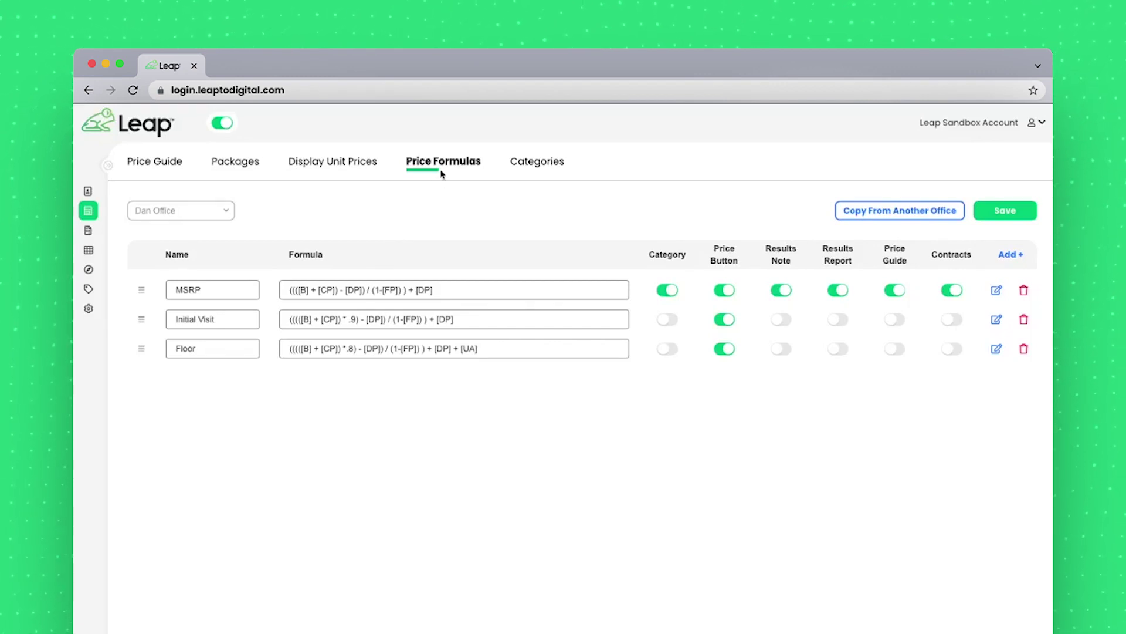
{"action": "left_click_drag", "start_coordinate": [225, 293], "coordinate": [150, 293]}
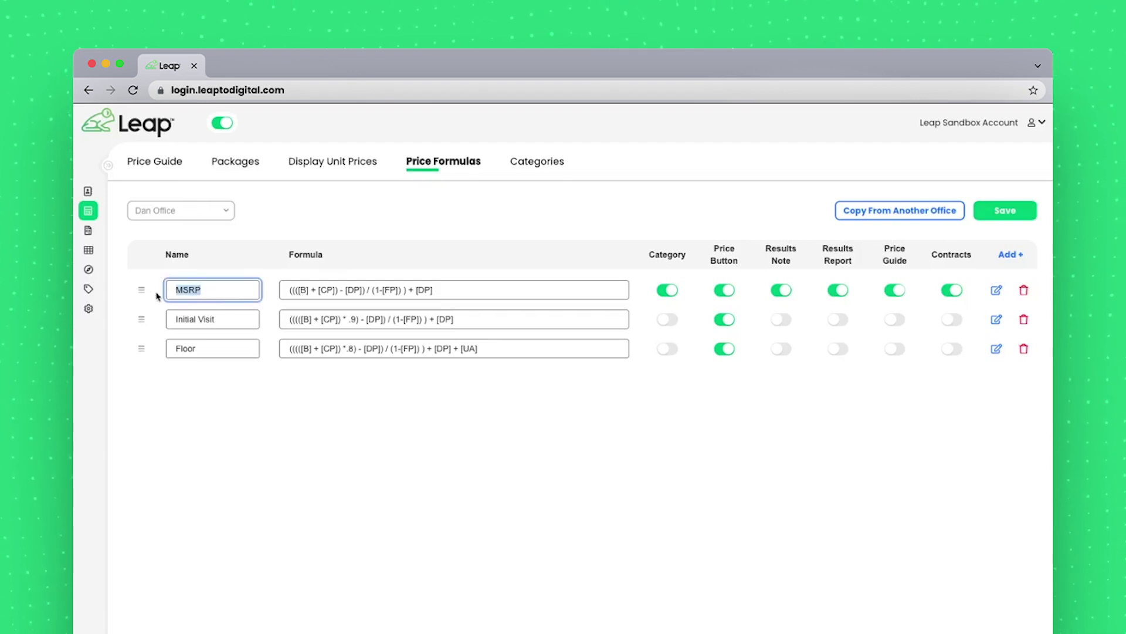
{"action": "left_click_drag", "start_coordinate": [229, 319], "coordinate": [187, 322]}
{"action": "left_click_drag", "start_coordinate": [356, 320], "coordinate": [349, 319]}
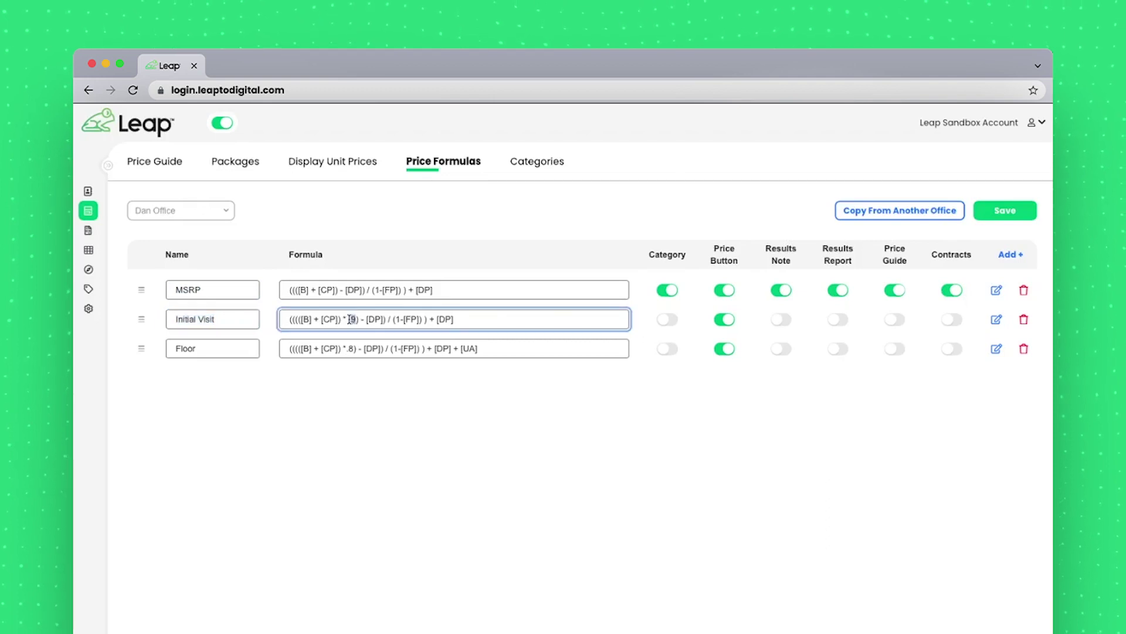
{"action": "left_click_drag", "start_coordinate": [217, 344], "coordinate": [174, 347]}
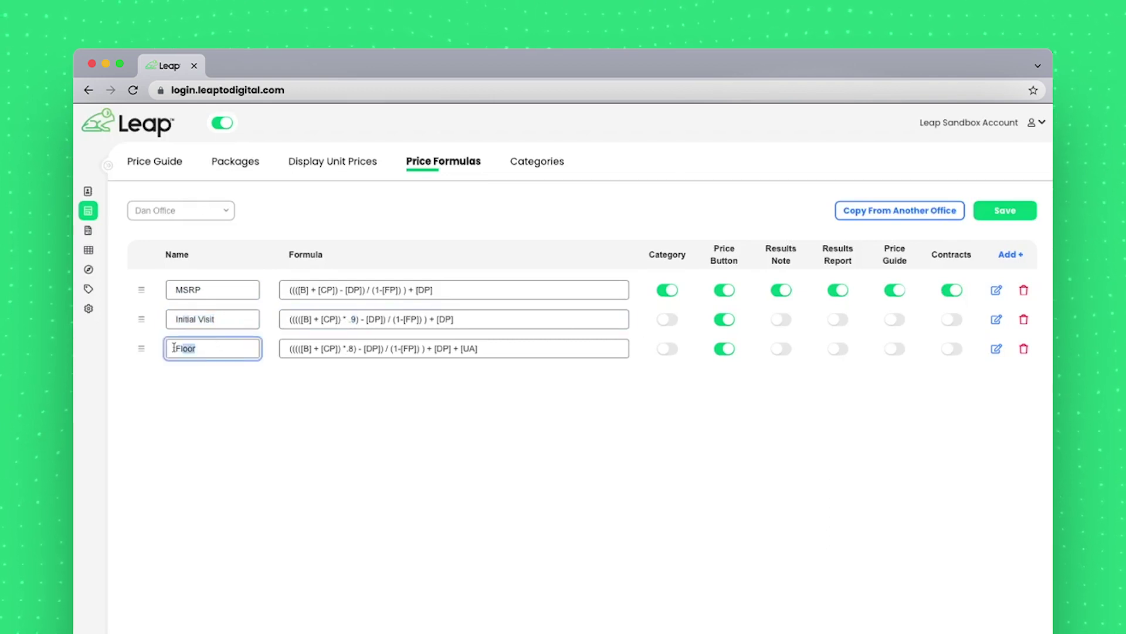
{"action": "left_click", "coordinate": [368, 344]}
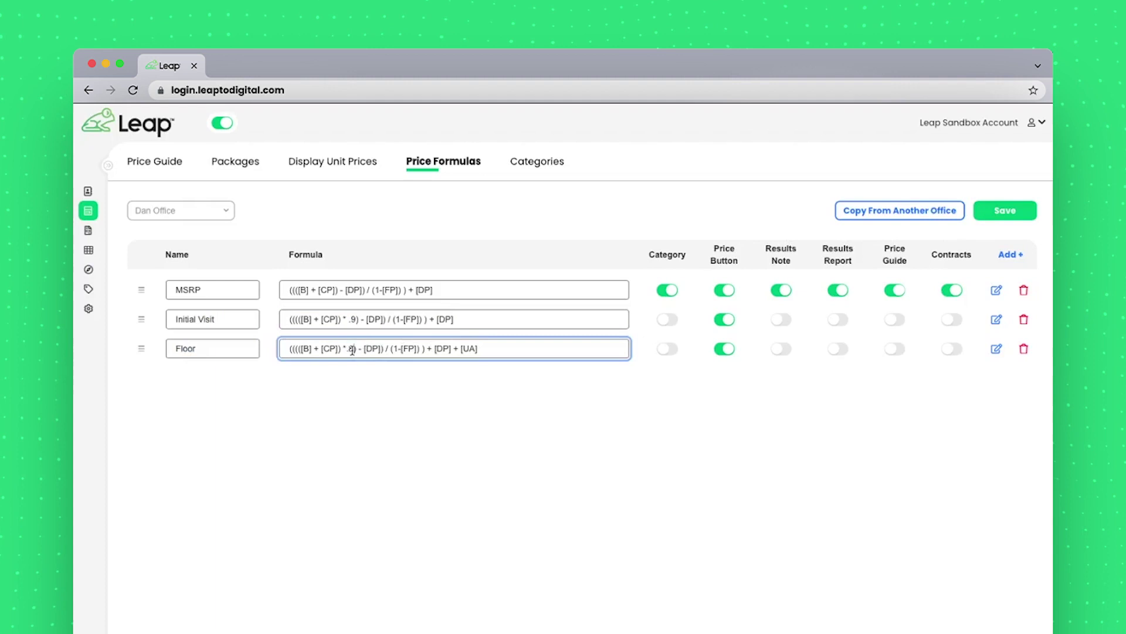
{"action": "left_click_drag", "start_coordinate": [352, 351], "coordinate": [348, 350]}
{"action": "left_click_drag", "start_coordinate": [459, 290], "coordinate": [315, 292]}
{"action": "left_click", "coordinate": [364, 291]}
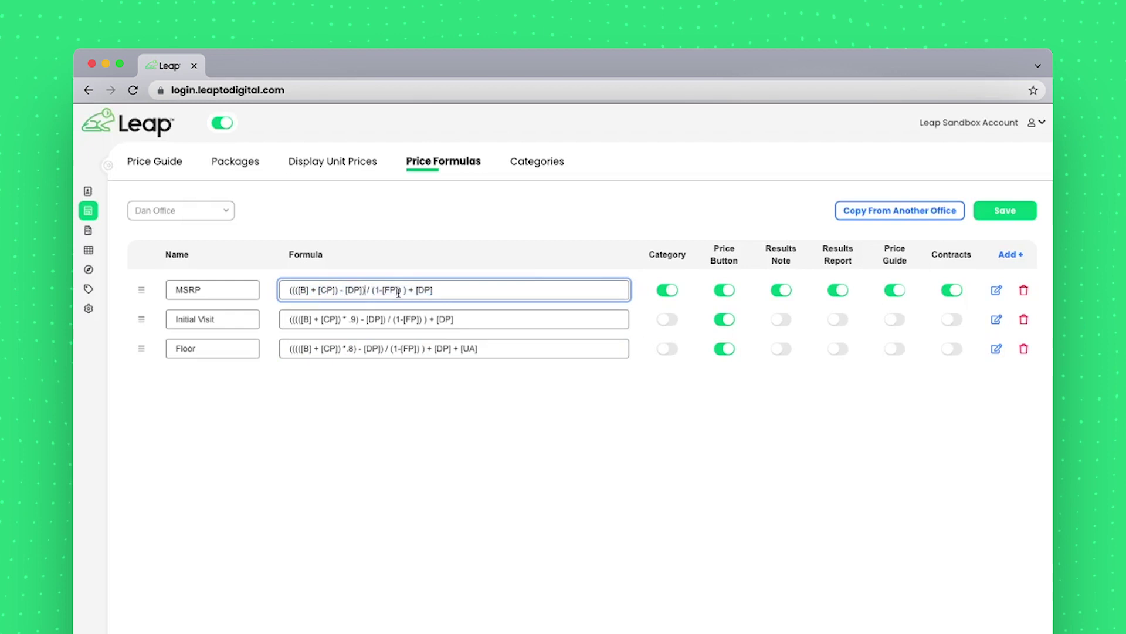
Open the MSRP formula editor and inspect the formula, test expression and $0.00 result.
{"action": "left_click", "coordinate": [997, 291]}
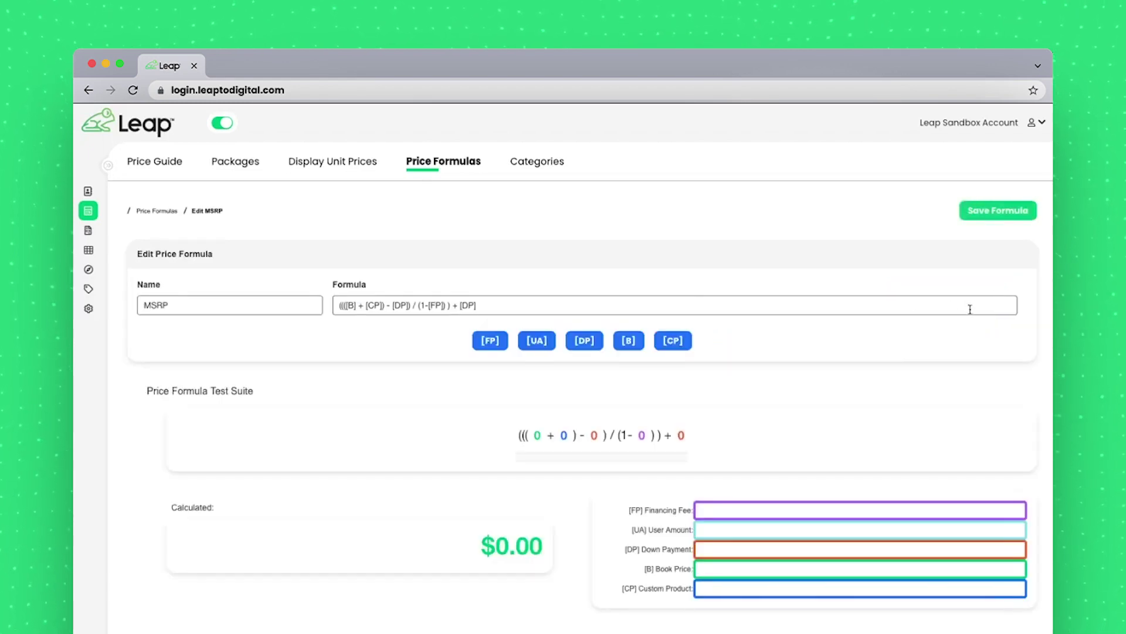
{"action": "left_click_drag", "start_coordinate": [382, 304], "coordinate": [493, 306]}
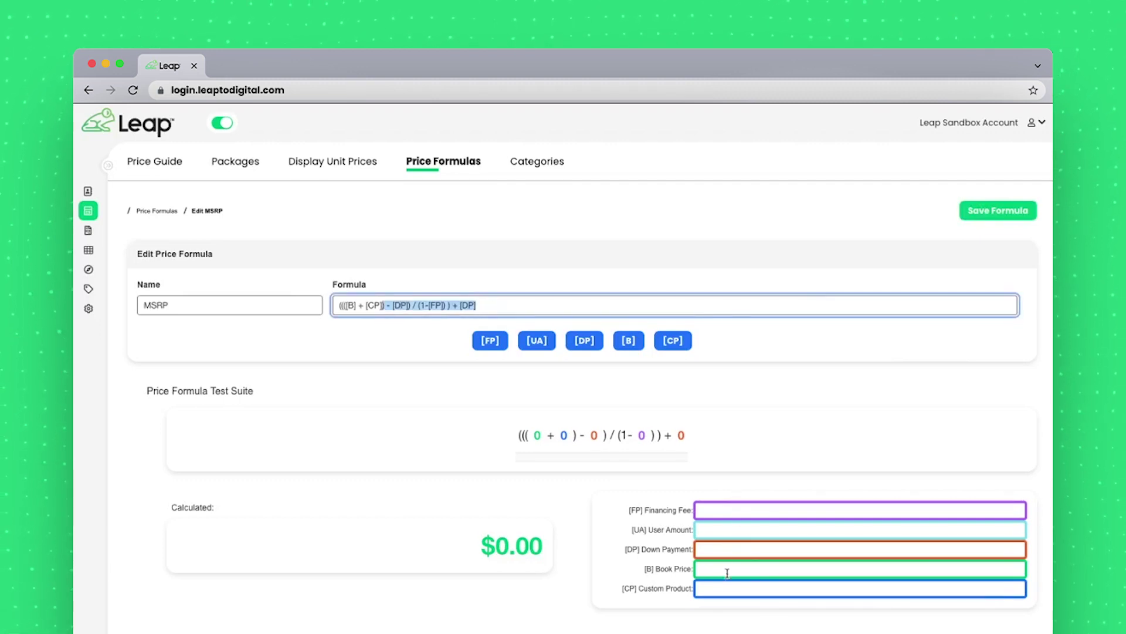
{"action": "left_click_drag", "start_coordinate": [518, 438], "coordinate": [703, 440]}
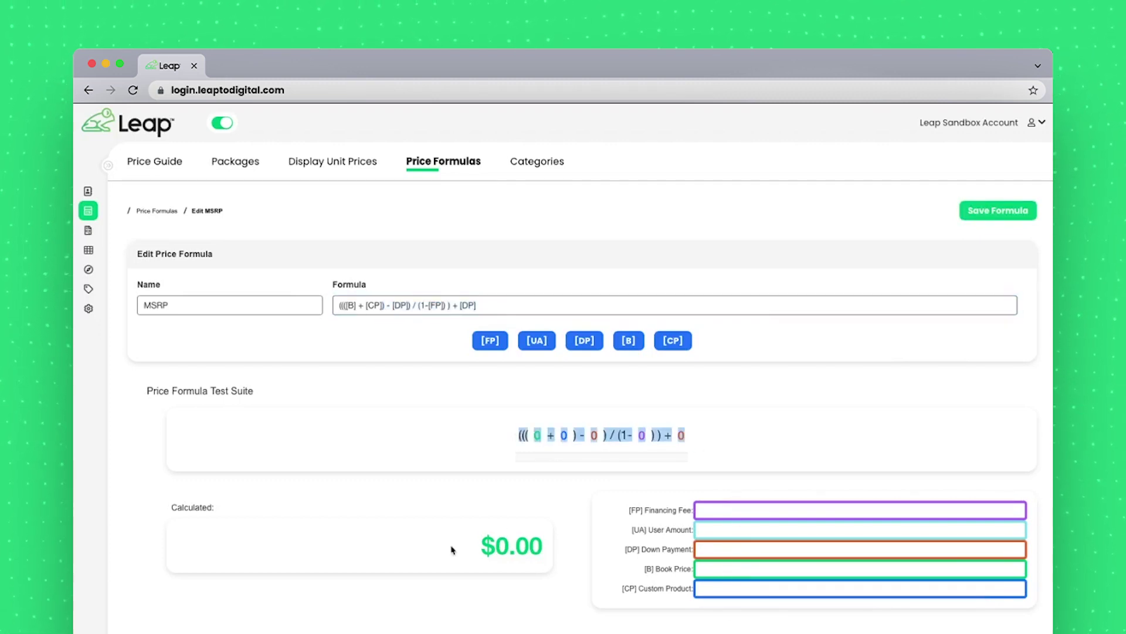
{"action": "left_click_drag", "start_coordinate": [452, 549], "coordinate": [558, 552]}
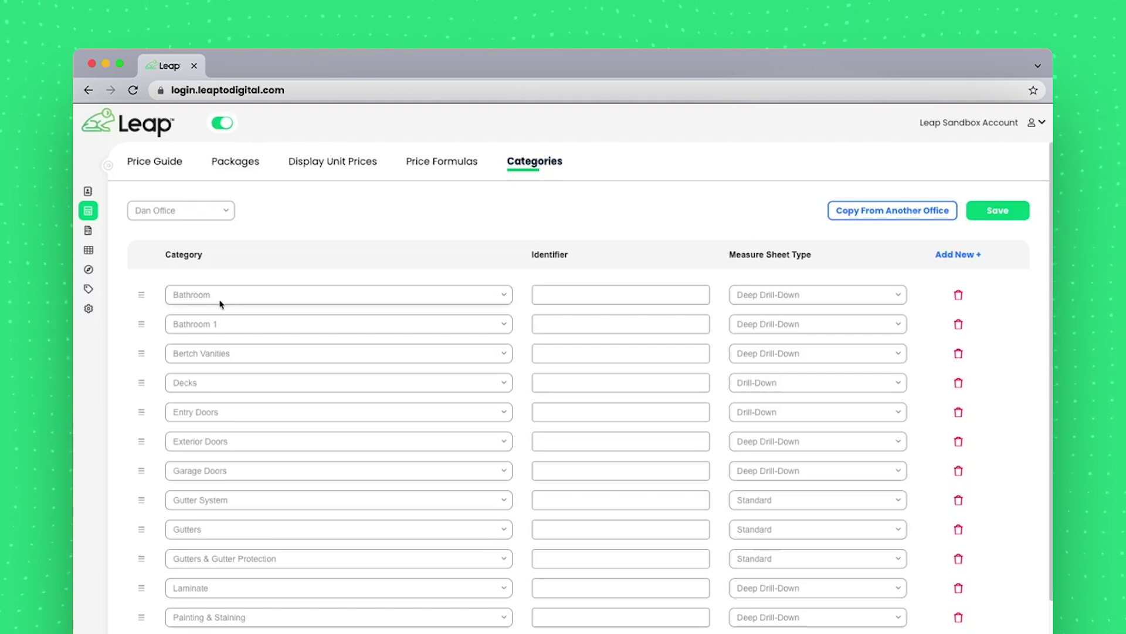
Enter BATH as the Bathroom category's identifier, keeping Bathroom as its category.
{"action": "left_click", "coordinate": [169, 294]}
{"action": "left_click", "coordinate": [166, 295]}
{"action": "left_click", "coordinate": [569, 293]}
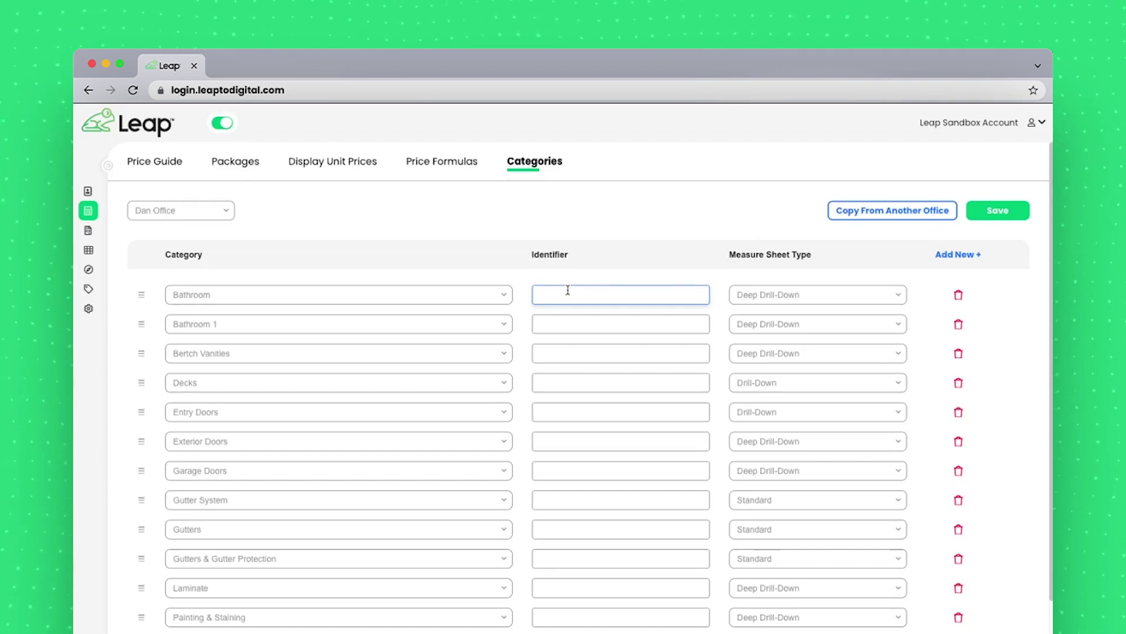
{"action": "type", "text": "BATH"}
{"action": "left_click", "coordinate": [719, 307]}
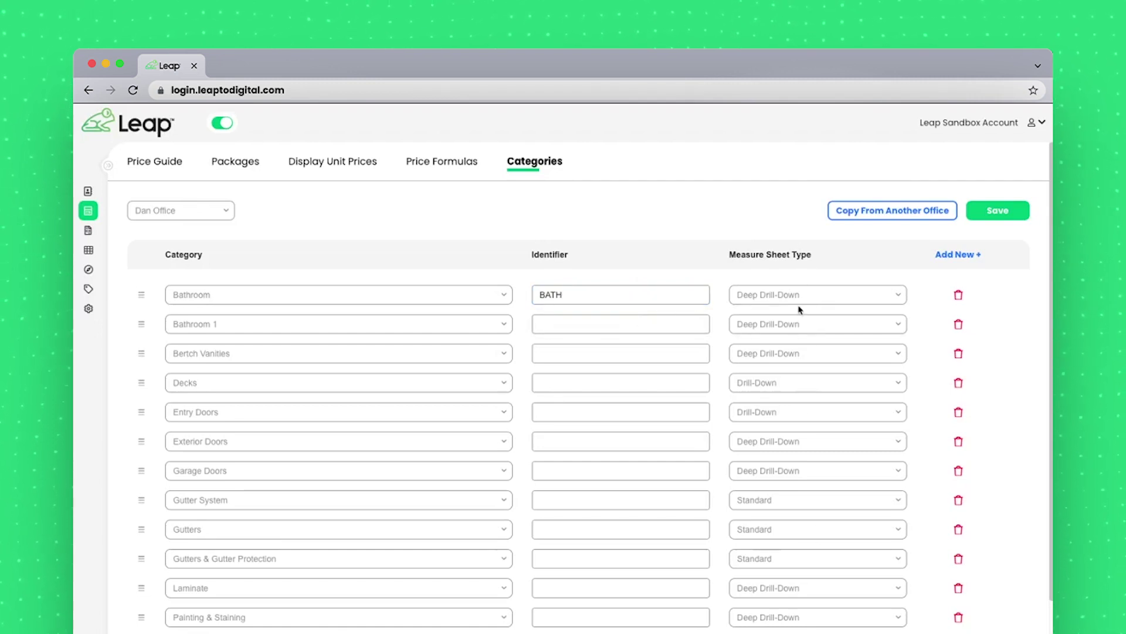
{"action": "left_click", "coordinate": [757, 293]}
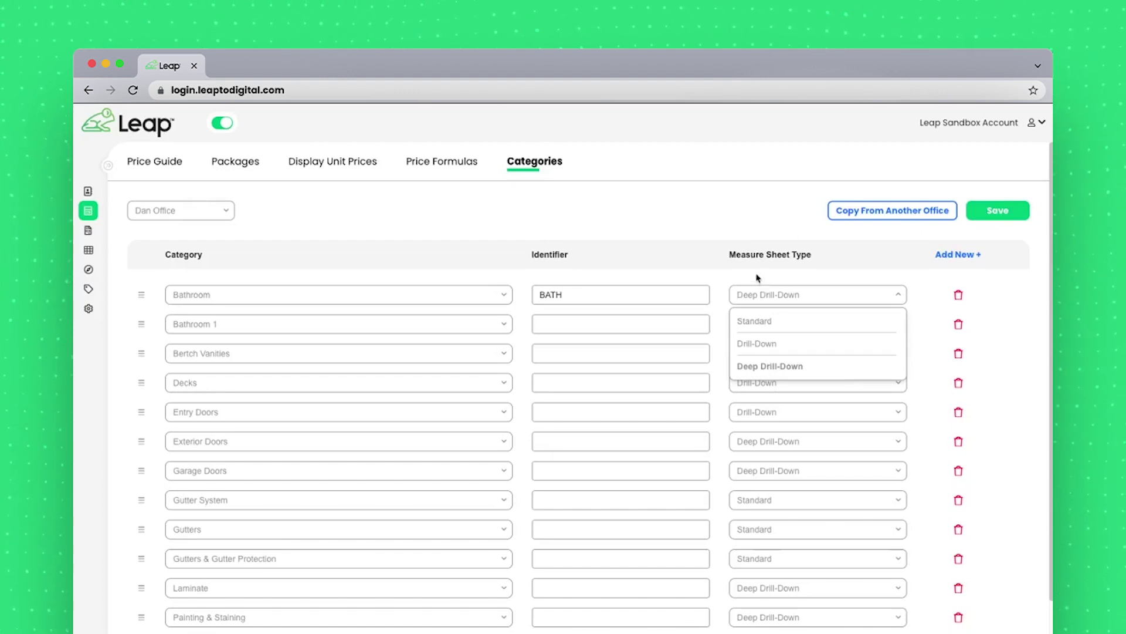
{"action": "key", "text": "Escape"}
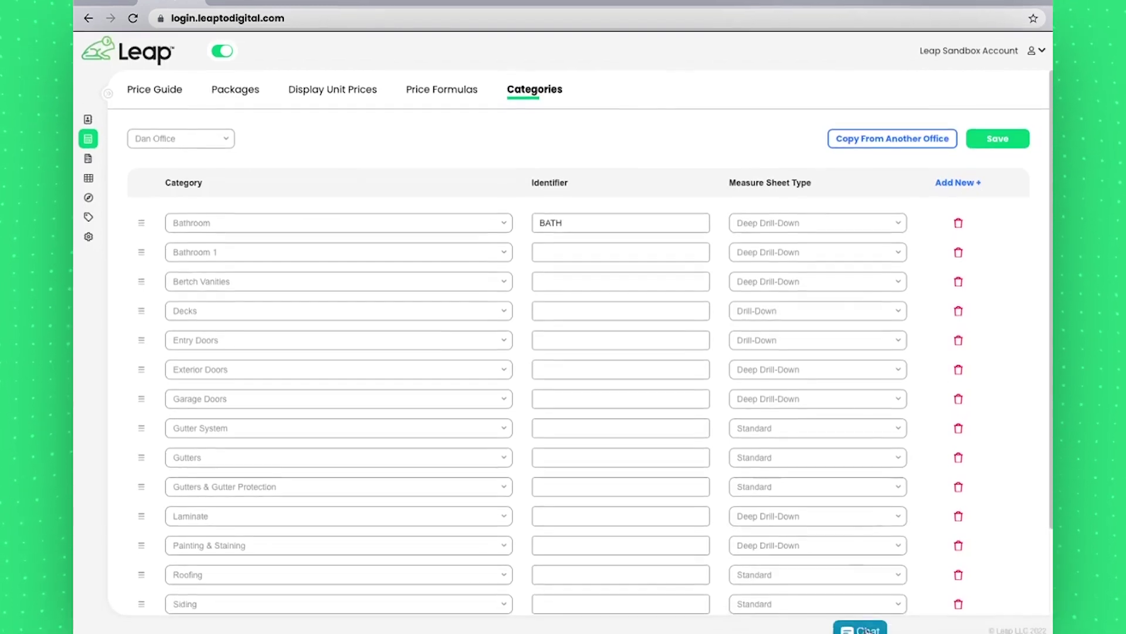
Open the support chat window from the Chat button on the Categories page.
{"action": "left_click", "coordinate": [858, 624]}
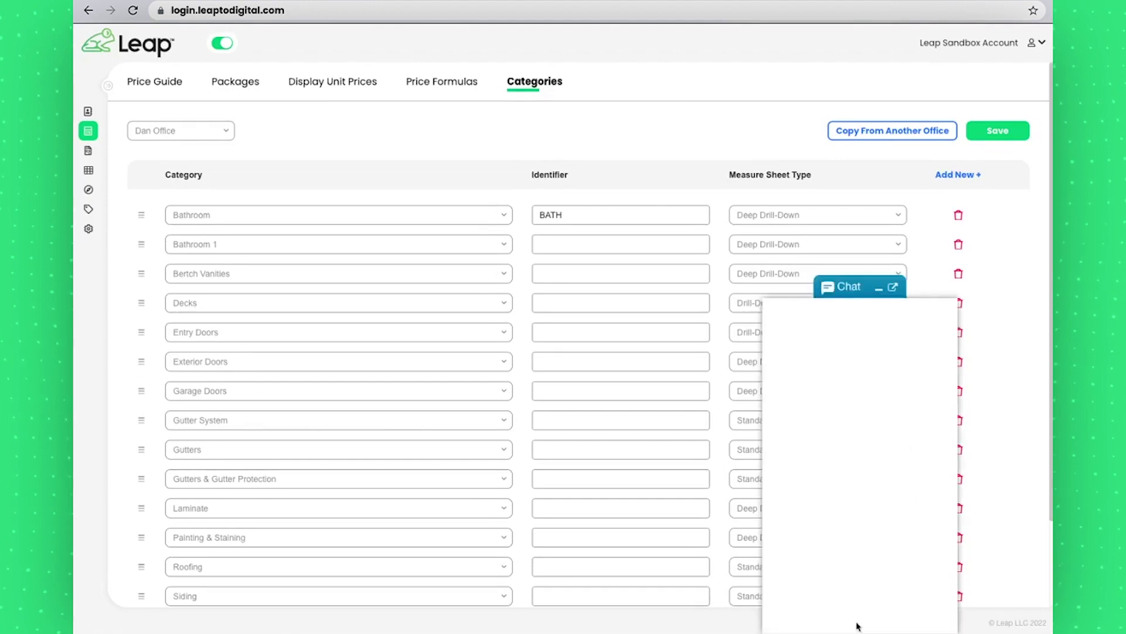